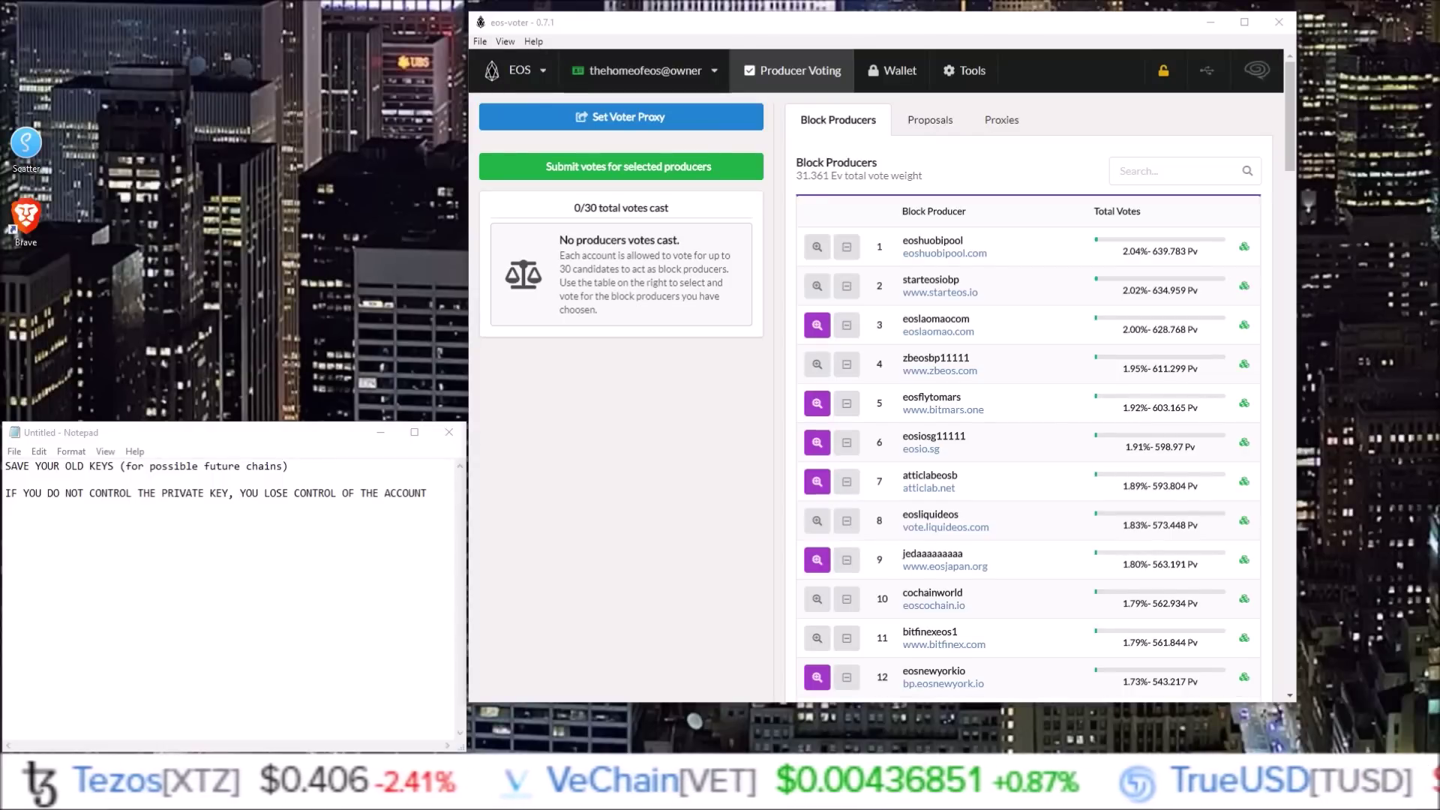
Highlight the 'SAVE YOUR OLD KEYS' heading and the private-key control warning in the note
{"action": "left_click_drag", "start_coordinate": [5, 466], "coordinate": [117, 462]}
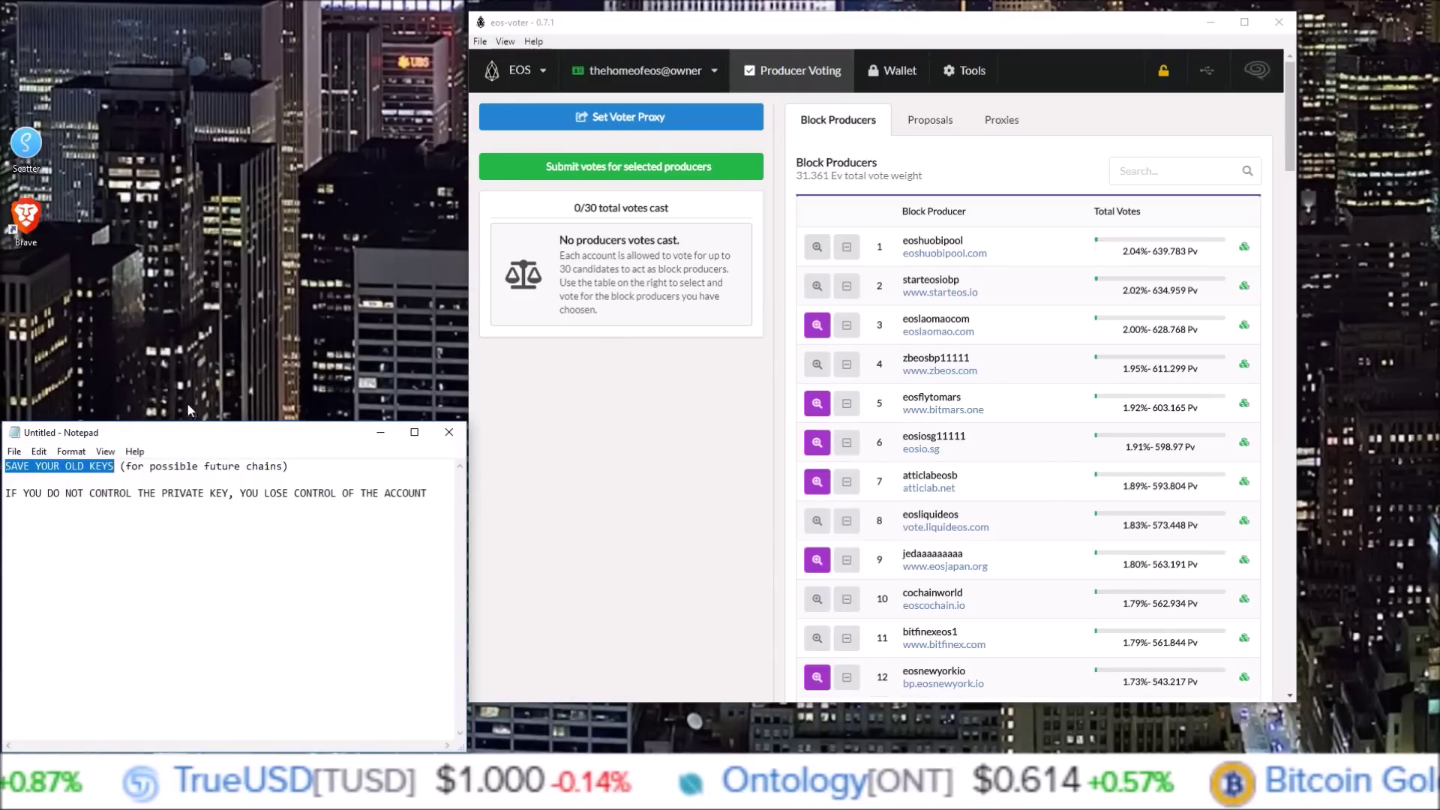
{"action": "left_click", "coordinate": [173, 324]}
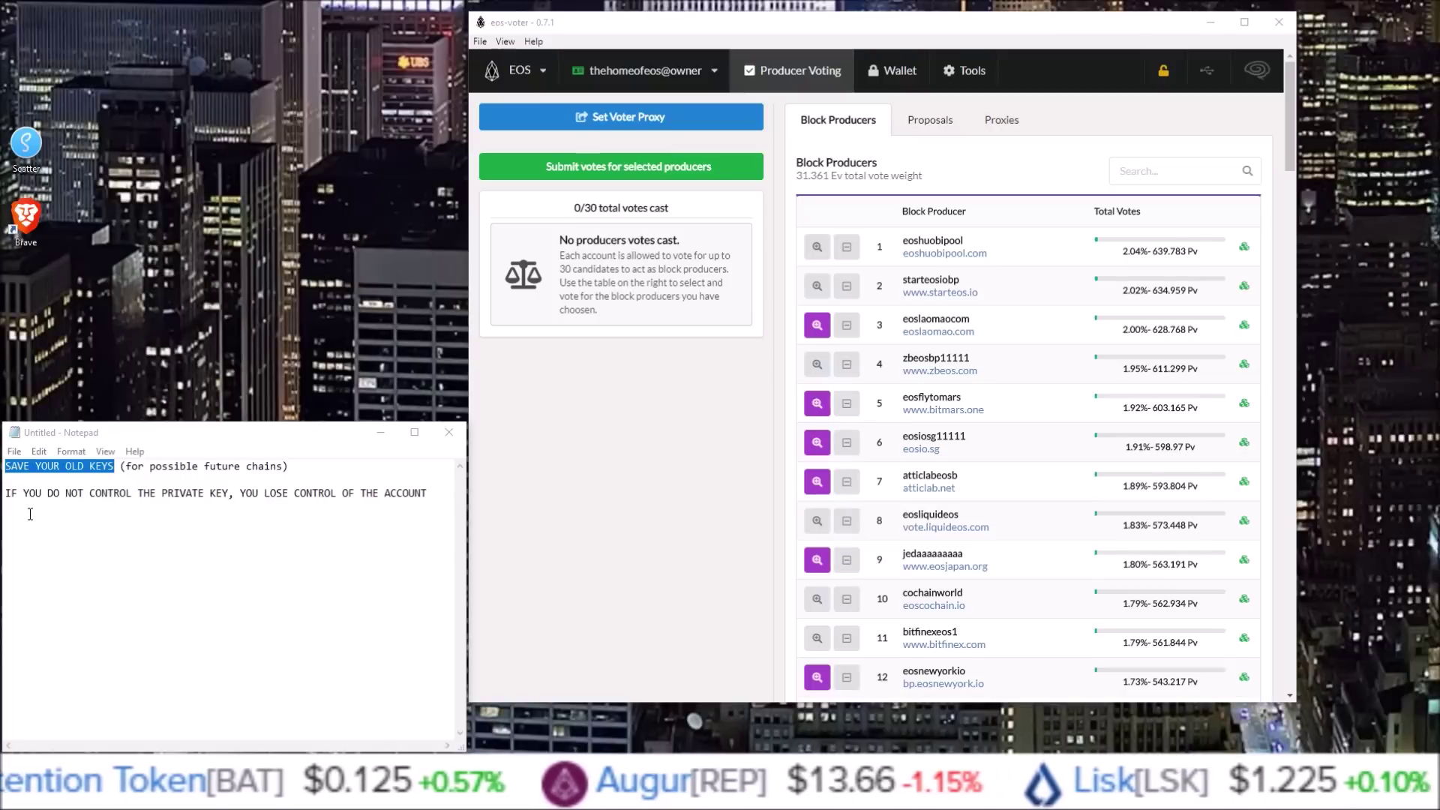
{"action": "left_click", "coordinate": [6, 493]}
{"action": "left_click_drag", "start_coordinate": [7, 493], "coordinate": [429, 489]}
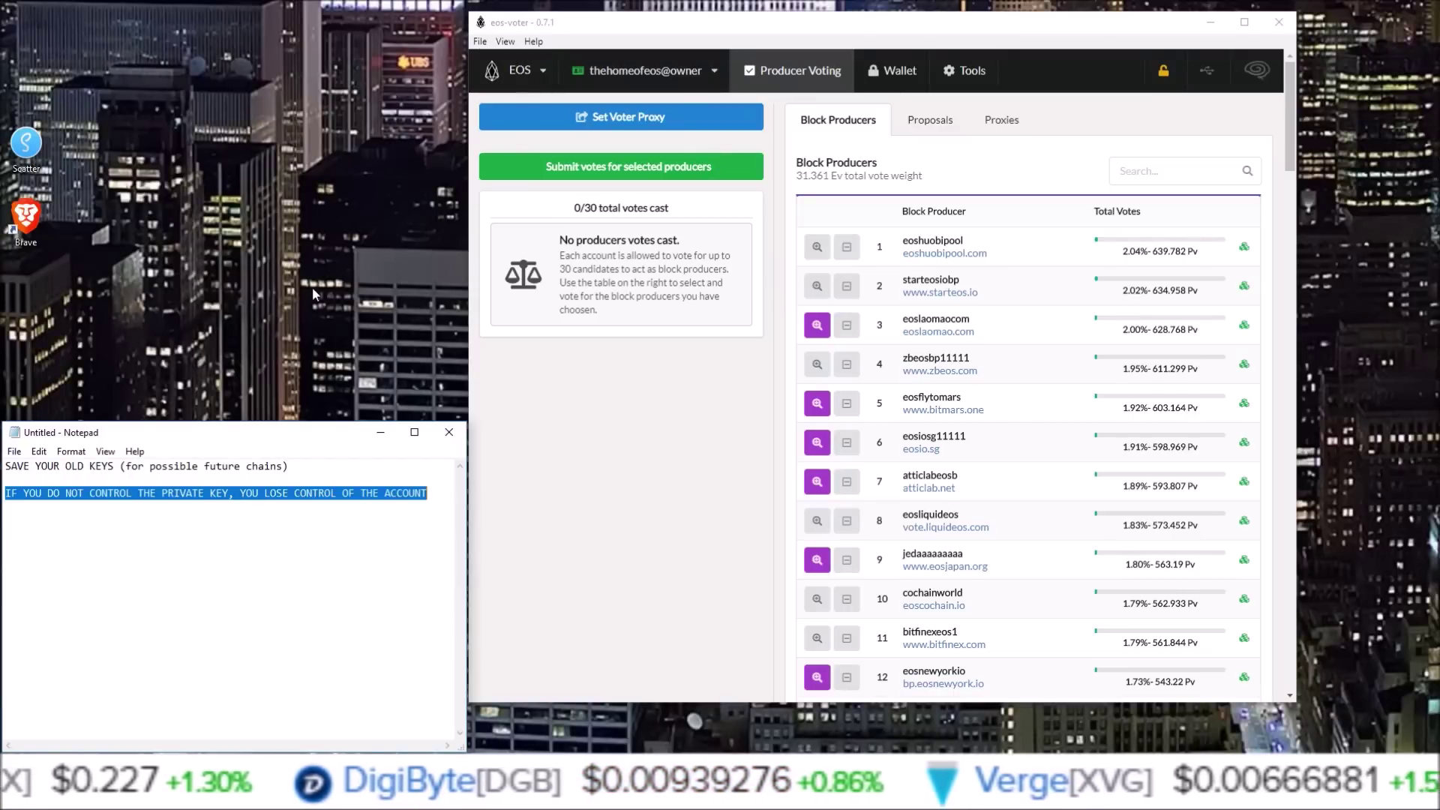
Bring the wallet forward and open the Key Generator under Tools
{"action": "mouse_move", "coordinate": [716, 23]}
{"action": "left_mouse_down"}
{"action": "mouse_move", "coordinate": [732, 22]}
{"action": "mouse_move", "coordinate": [717, 22]}
{"action": "left_mouse_up"}
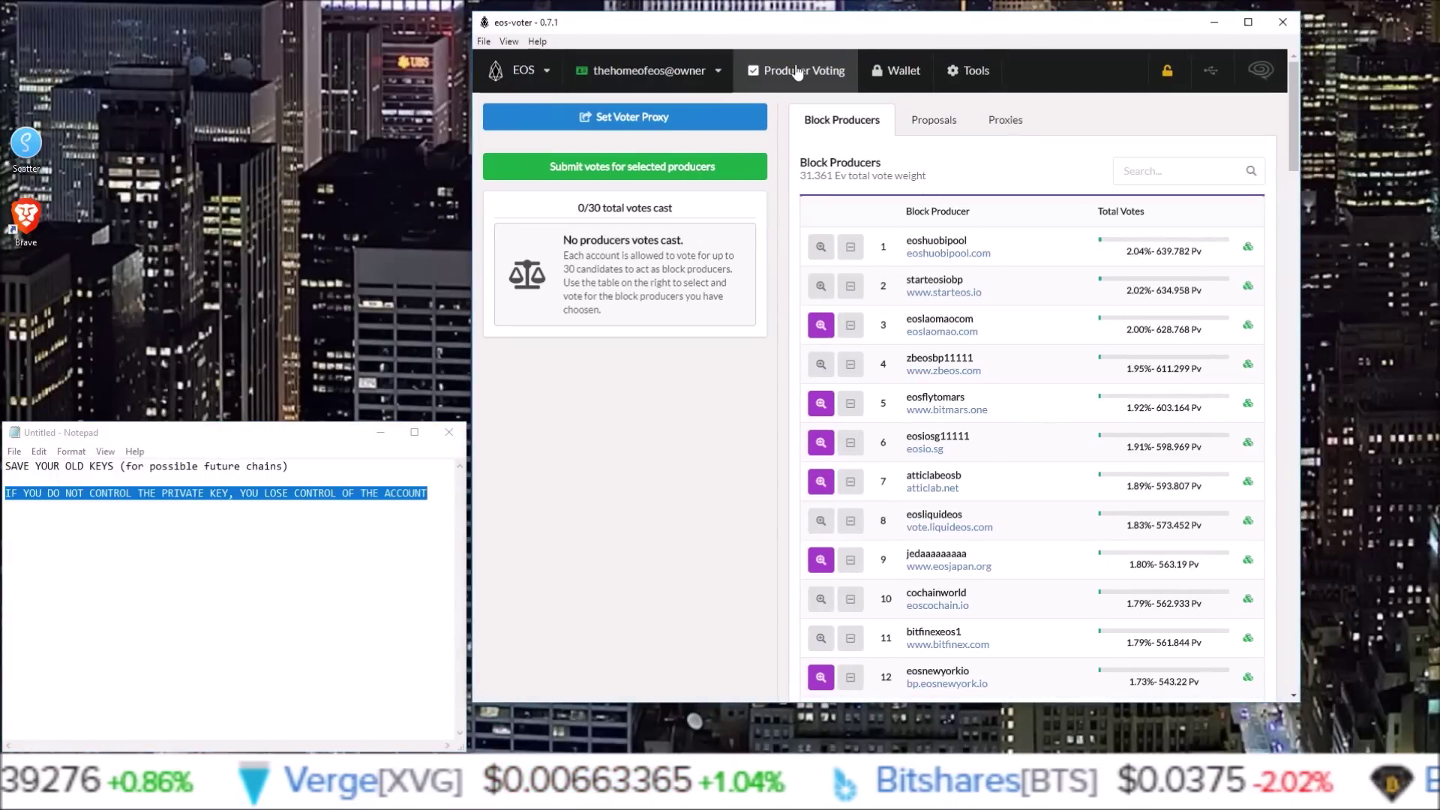
{"action": "left_click", "coordinate": [966, 78]}
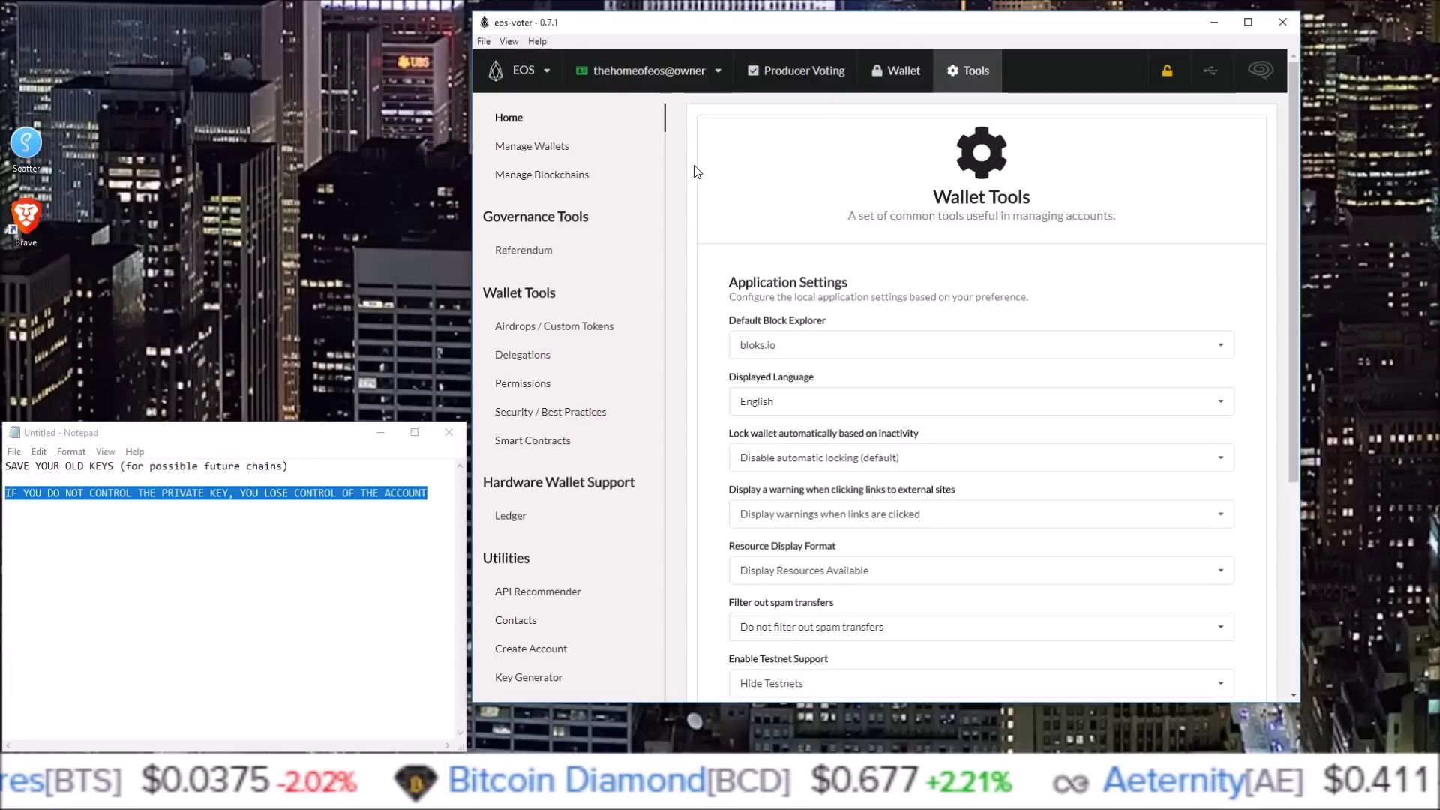
{"action": "left_click", "coordinate": [537, 679]}
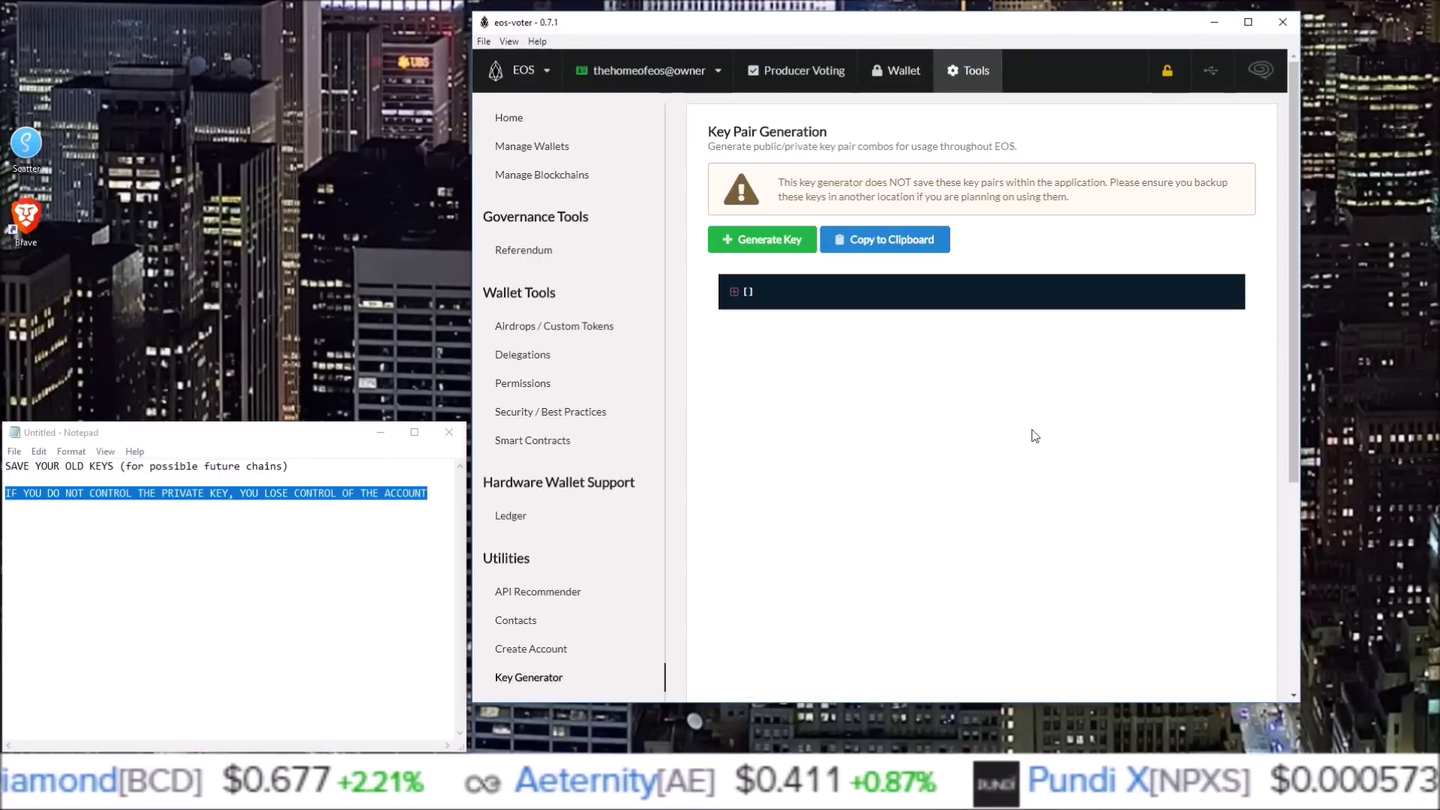
Generate a new key pair, copy it, and paste it onto its own line in Notepad
{"action": "left_click", "coordinate": [764, 240]}
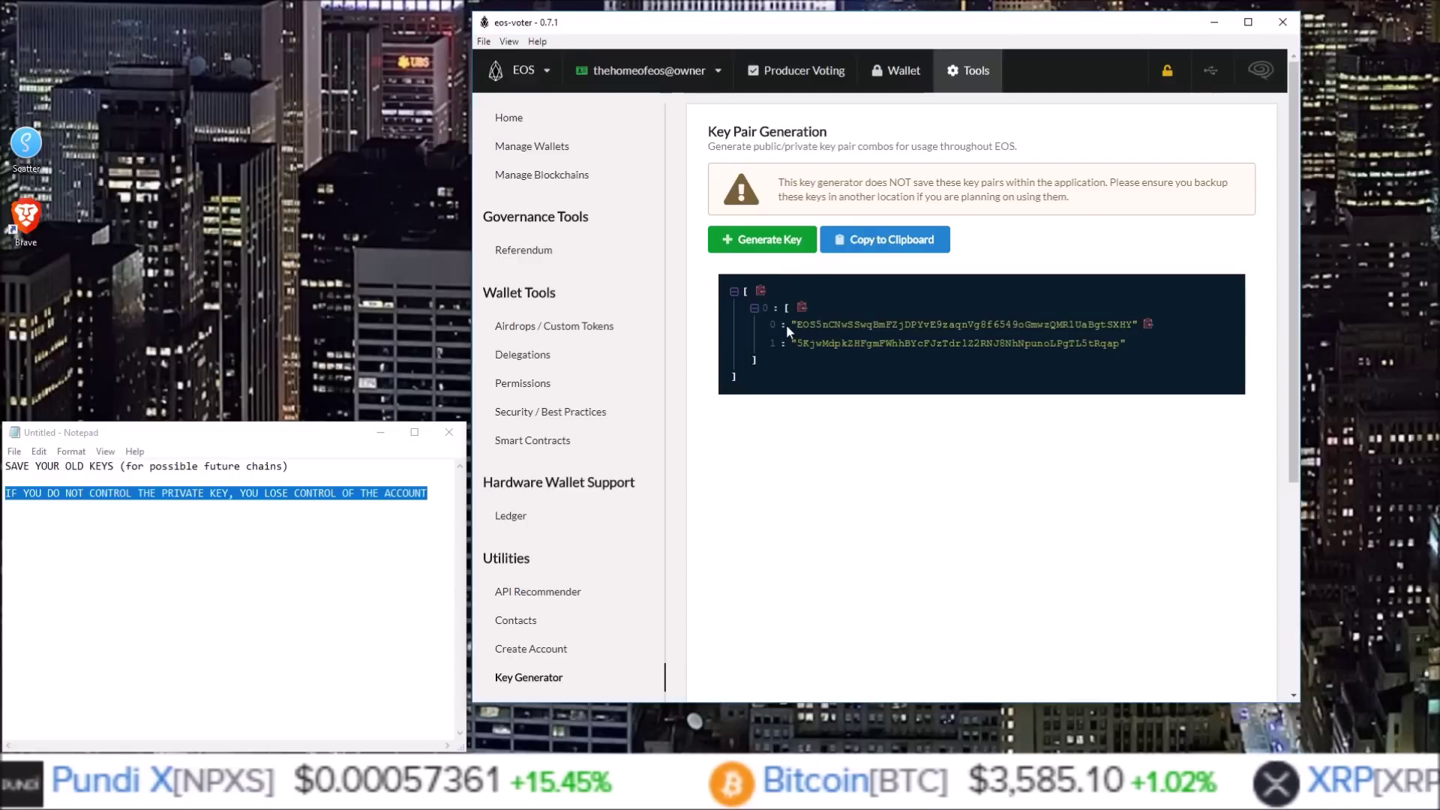
{"action": "left_click", "coordinate": [849, 247]}
{"action": "left_click", "coordinate": [192, 527]}
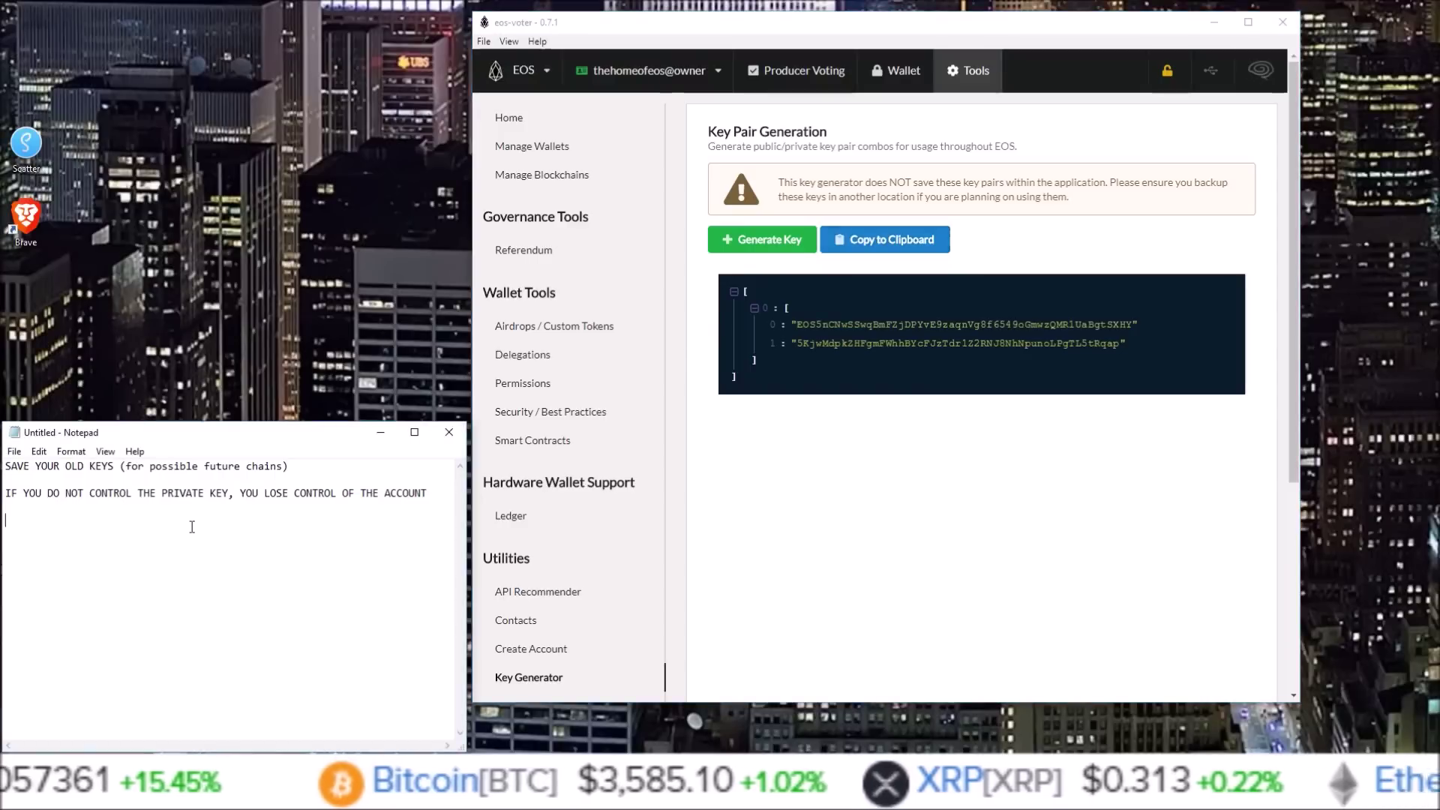
{"action": "right_click", "coordinate": [24, 515]}
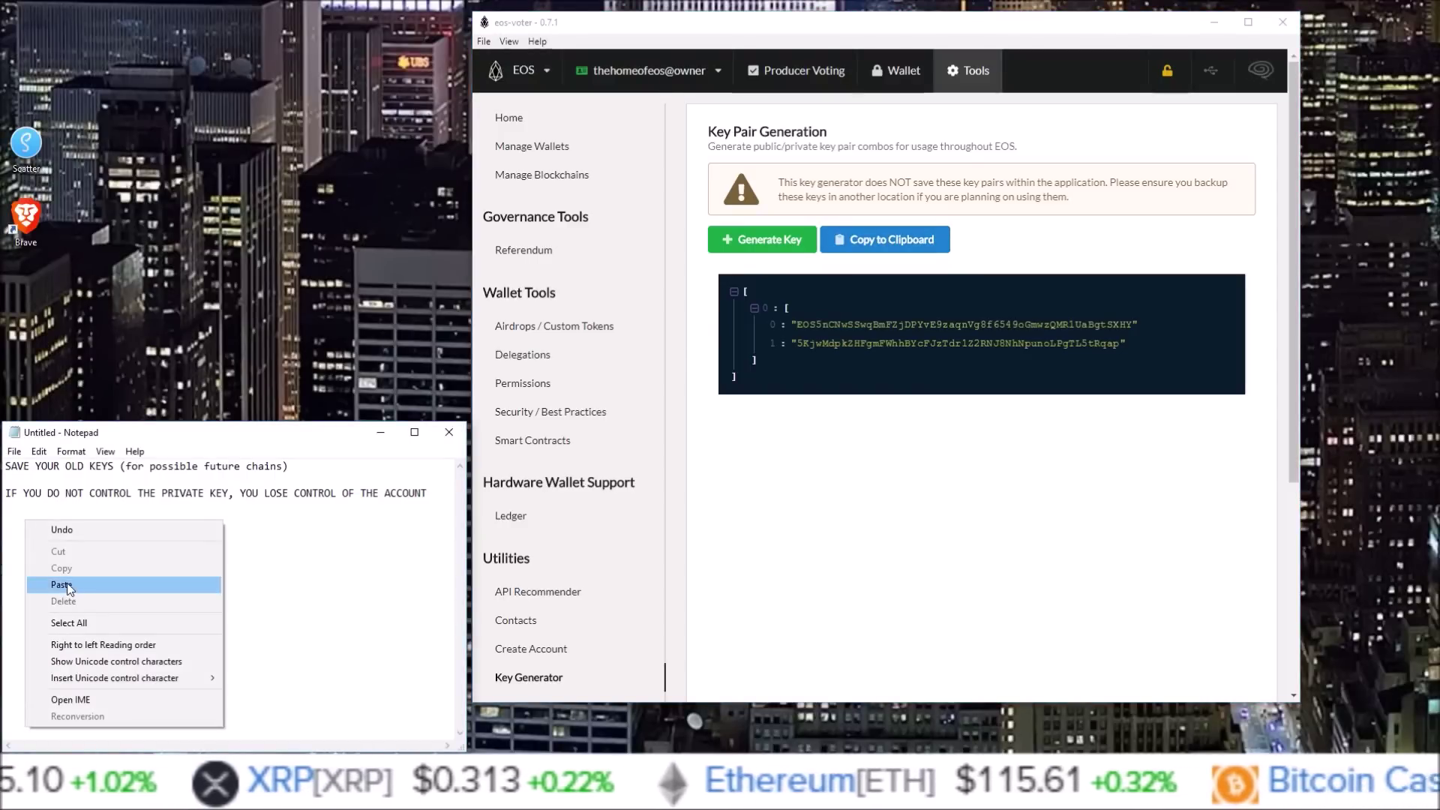
{"action": "left_click", "coordinate": [105, 585]}
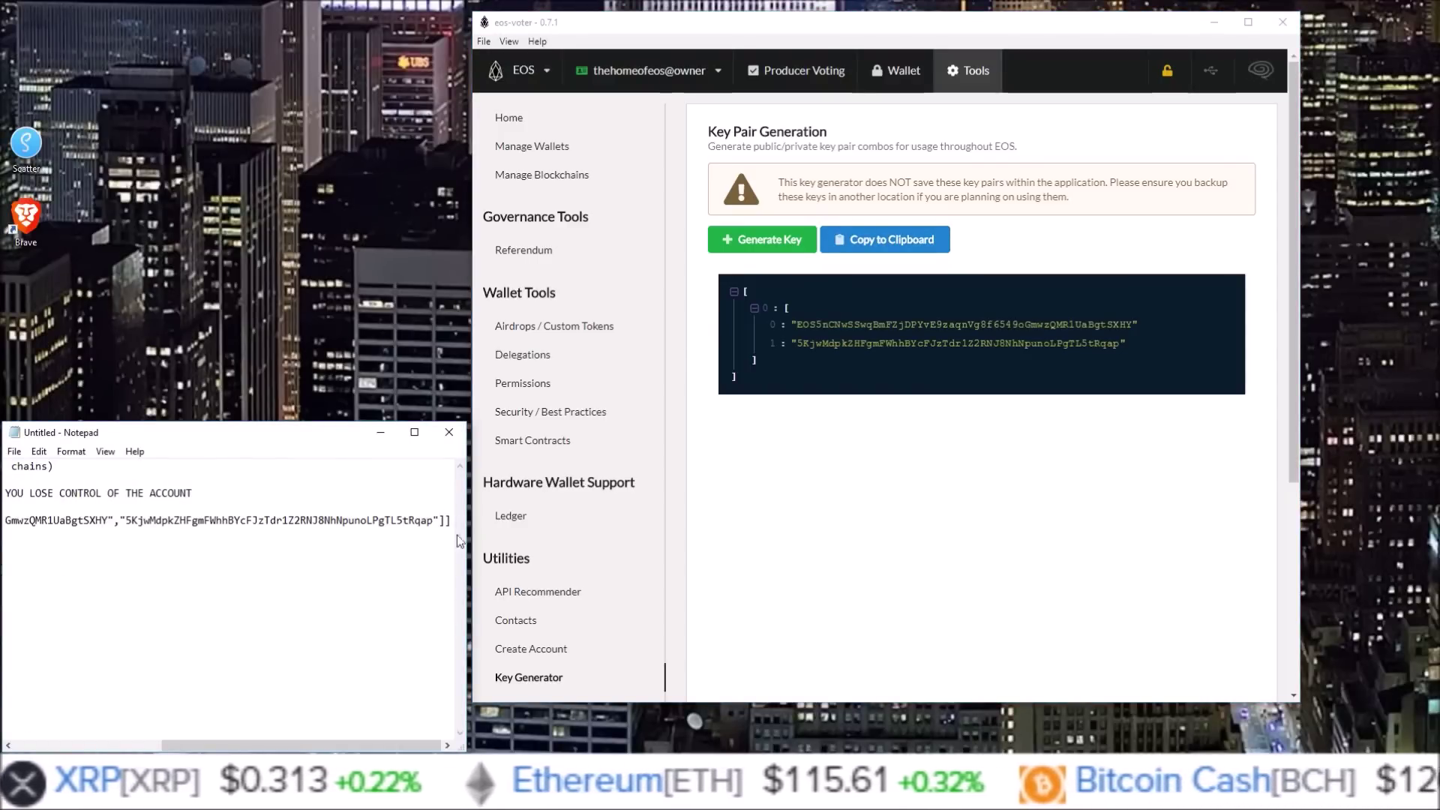
{"action": "key", "text": "Return"}
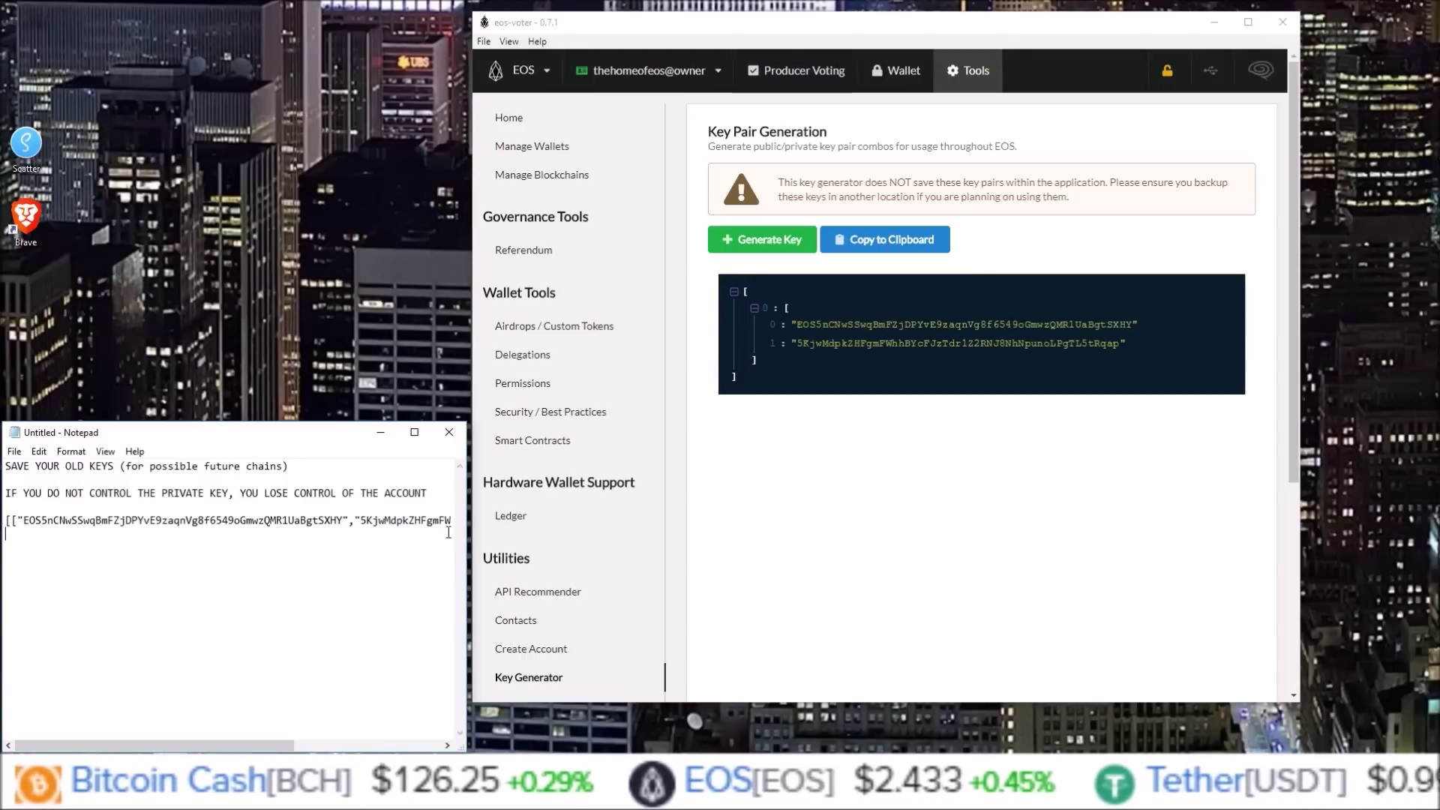
Widen Notepad so the full key line shows, checking the EOS prefix and private key
{"action": "left_click_drag", "start_coordinate": [465, 537], "coordinate": [729, 559]}
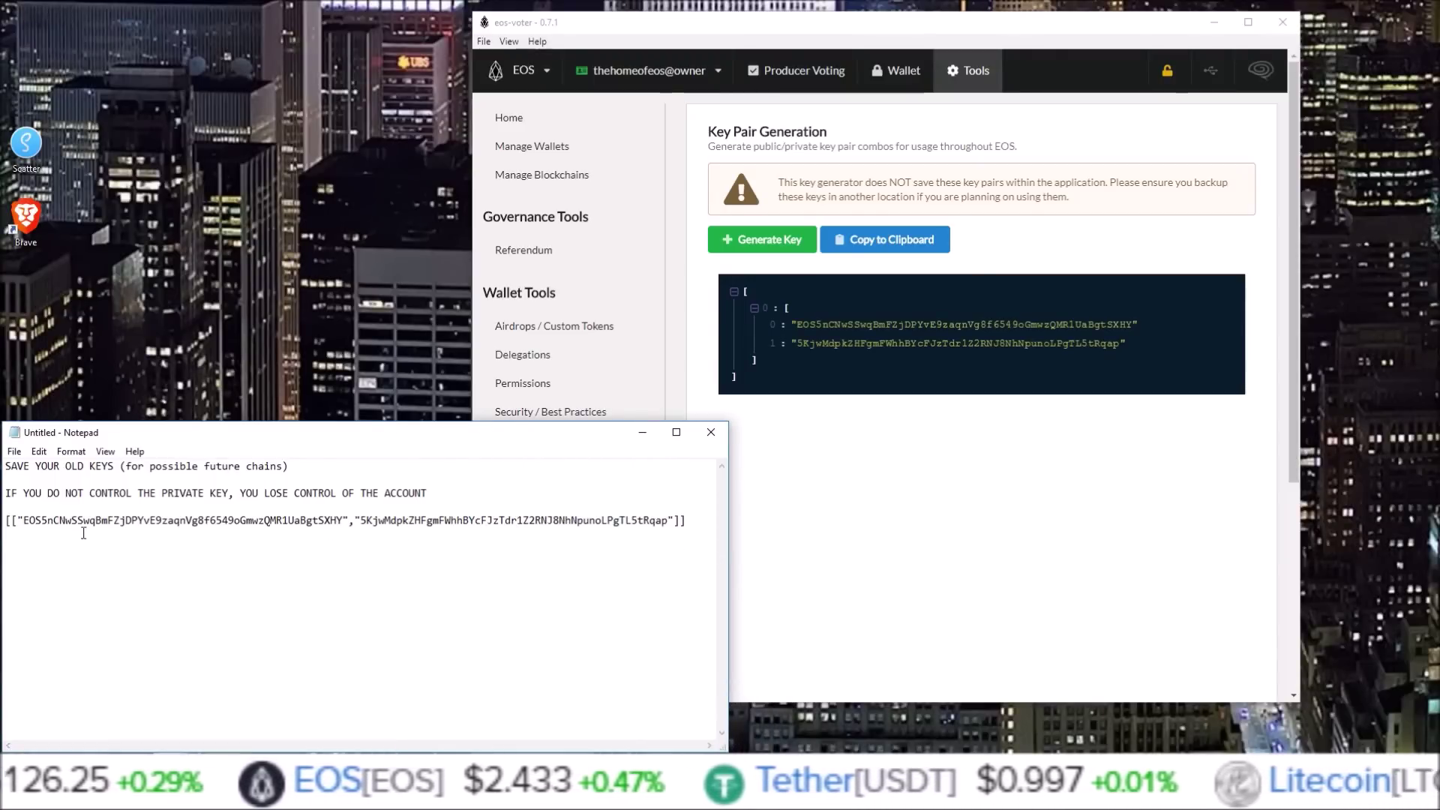
{"action": "left_click_drag", "start_coordinate": [24, 521], "coordinate": [42, 521]}
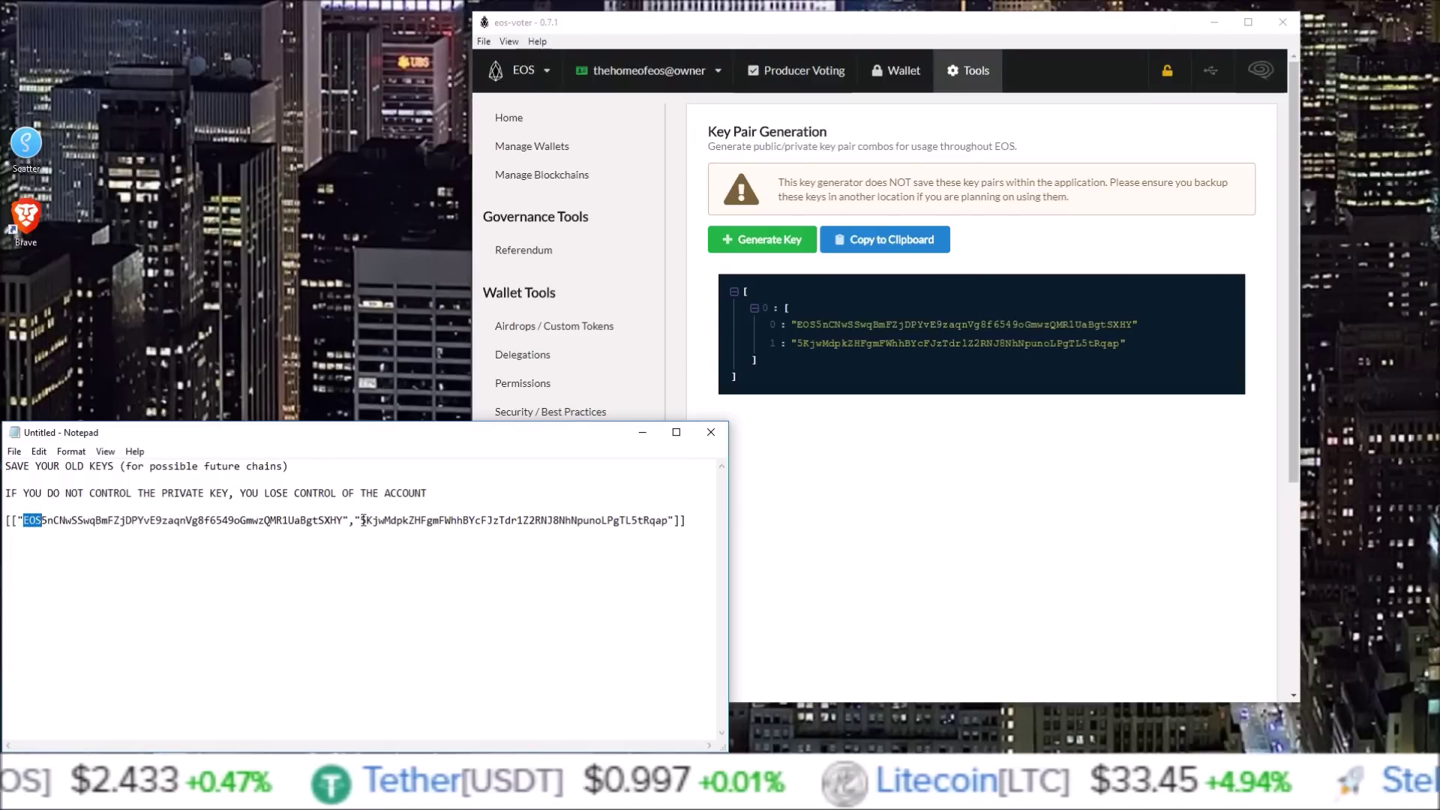
{"action": "left_click_drag", "start_coordinate": [360, 521], "coordinate": [667, 520]}
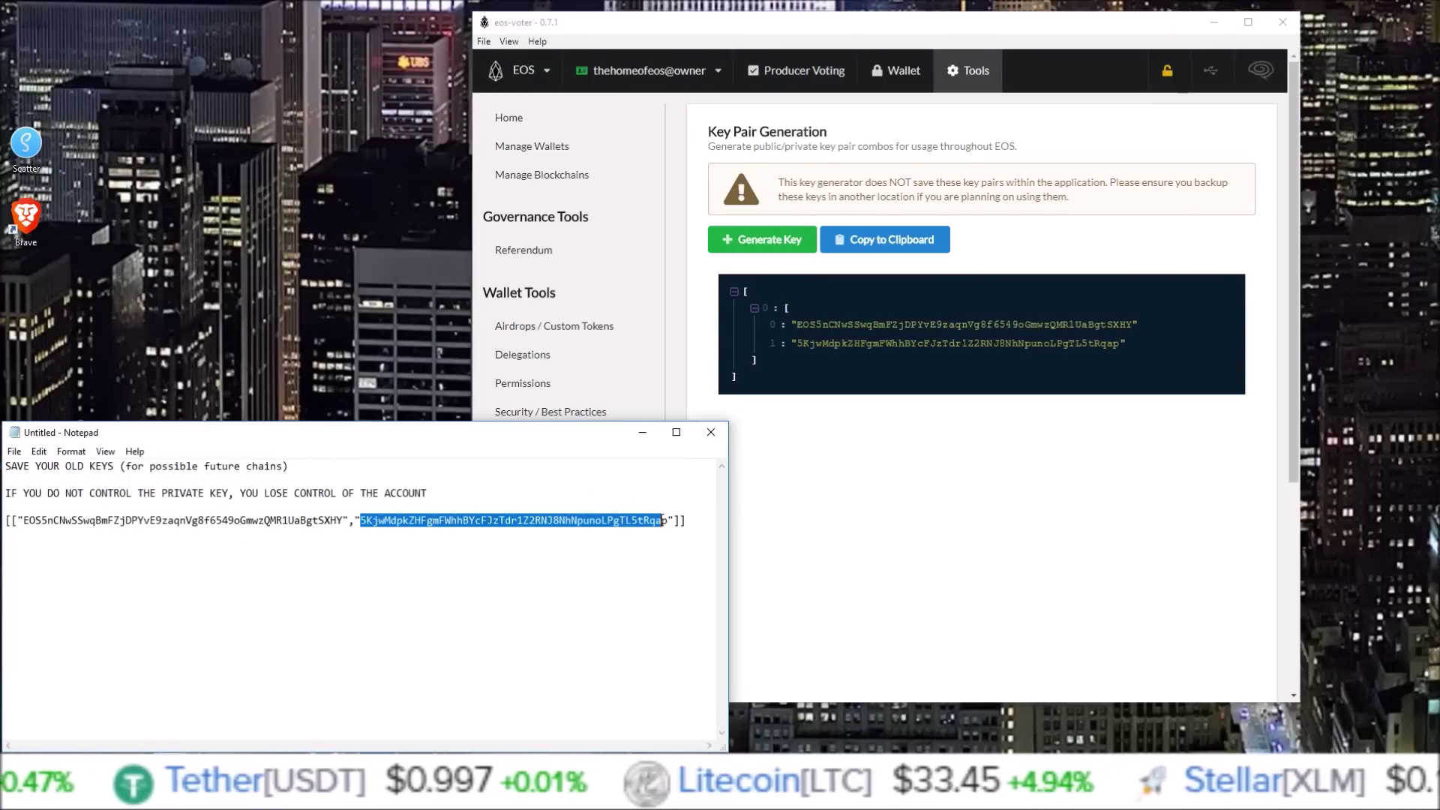
{"action": "left_click", "coordinate": [482, 500]}
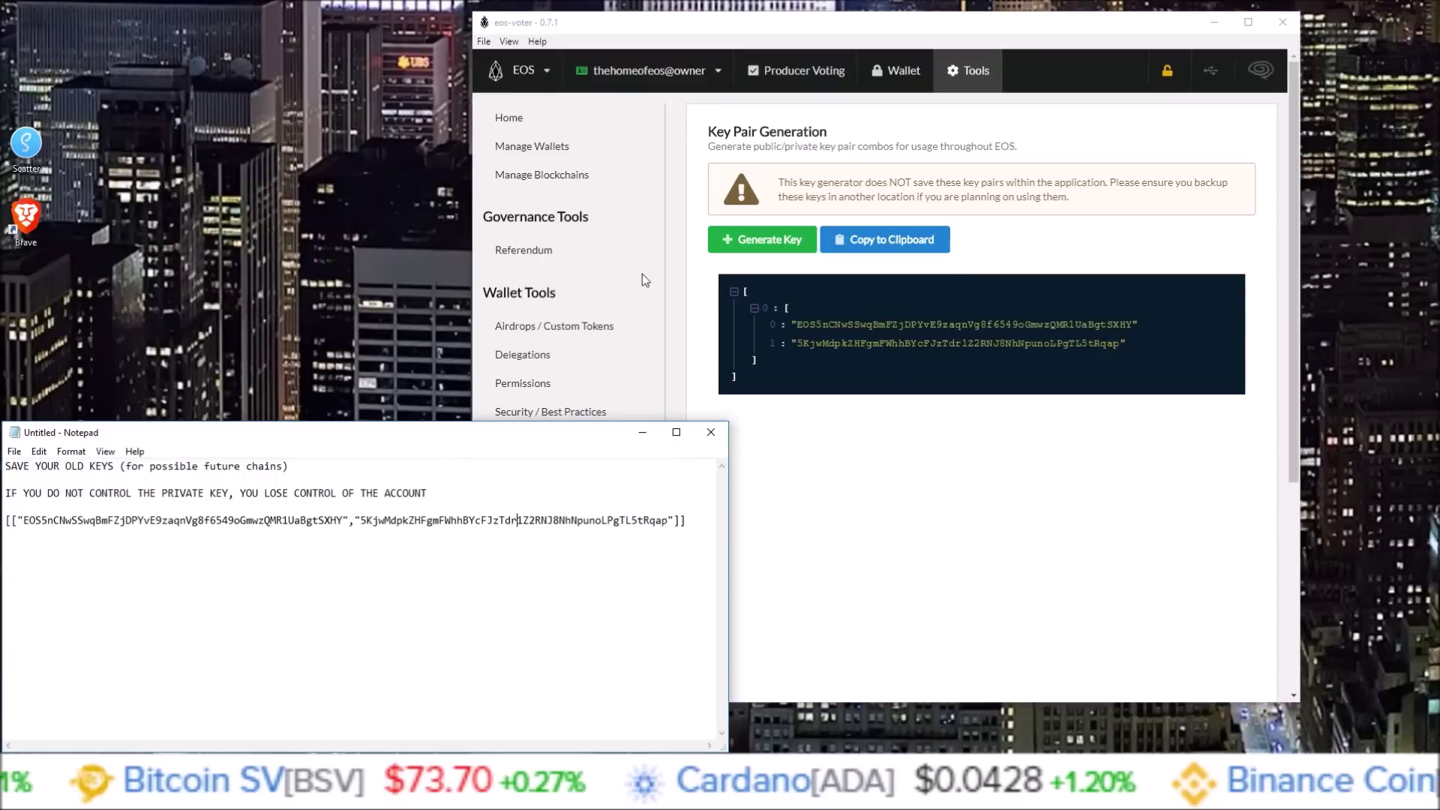
{"action": "left_click", "coordinate": [726, 23]}
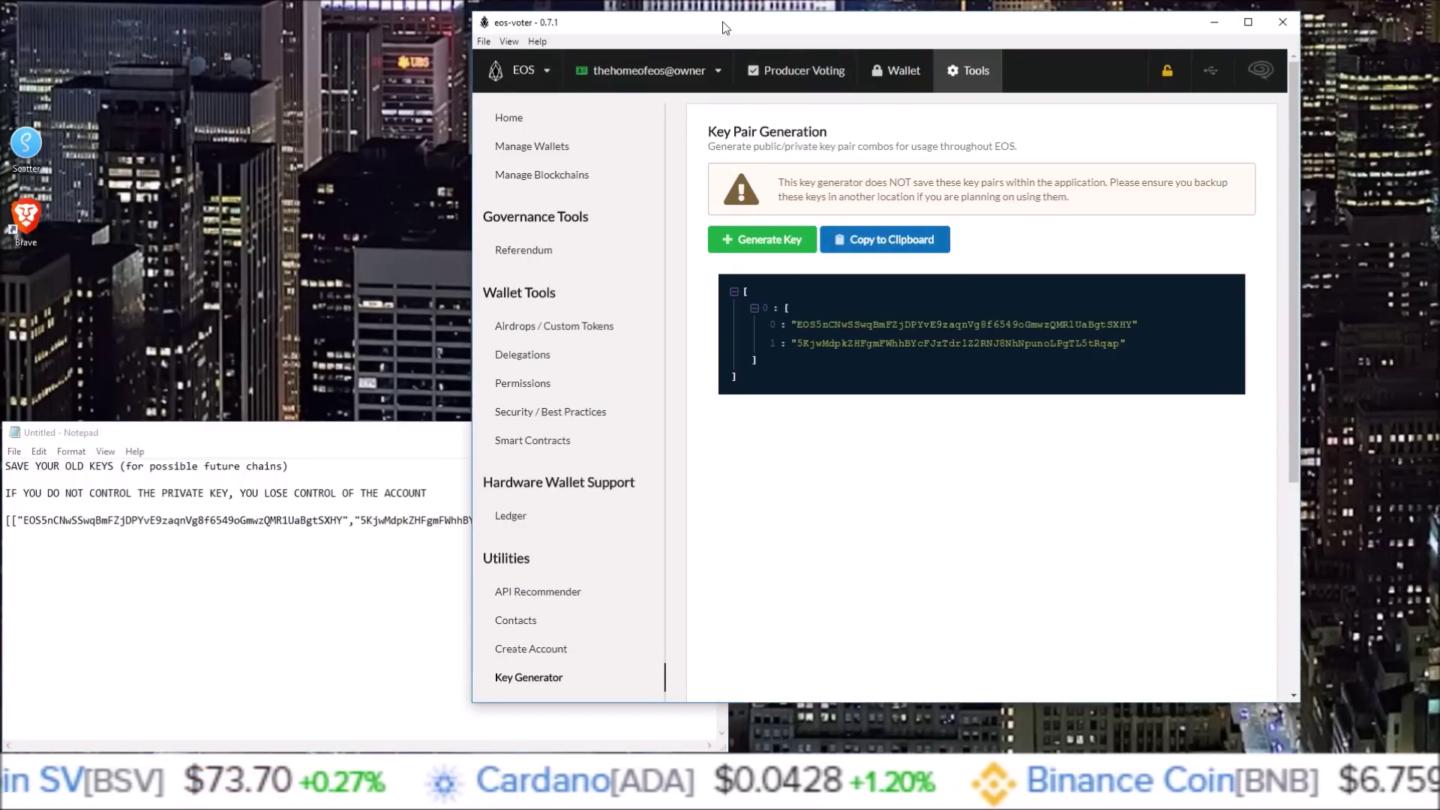
{"action": "left_click_drag", "start_coordinate": [726, 24], "coordinate": [727, 15]}
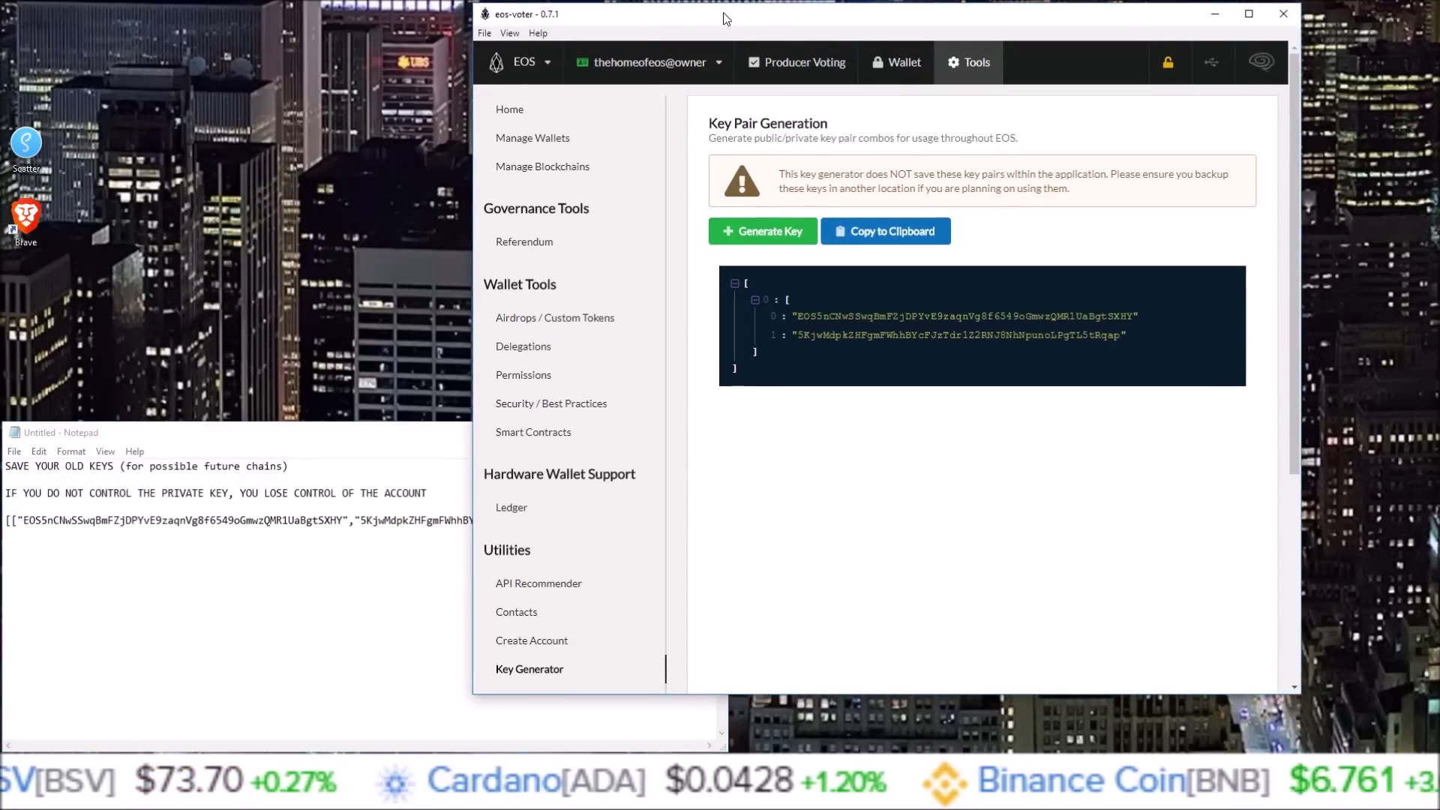
{"action": "left_click", "coordinate": [513, 383]}
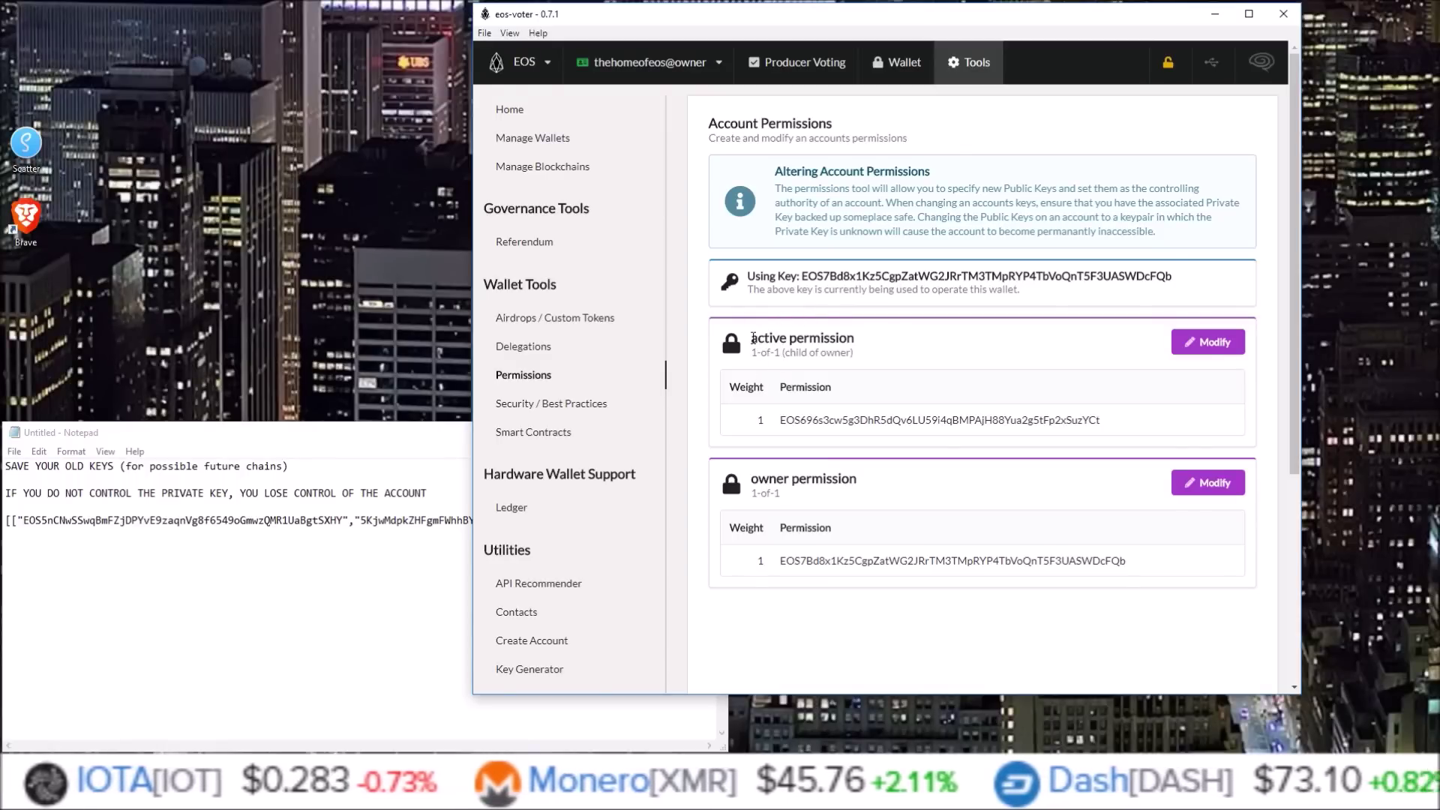
{"action": "left_click_drag", "start_coordinate": [751, 339], "coordinate": [854, 338]}
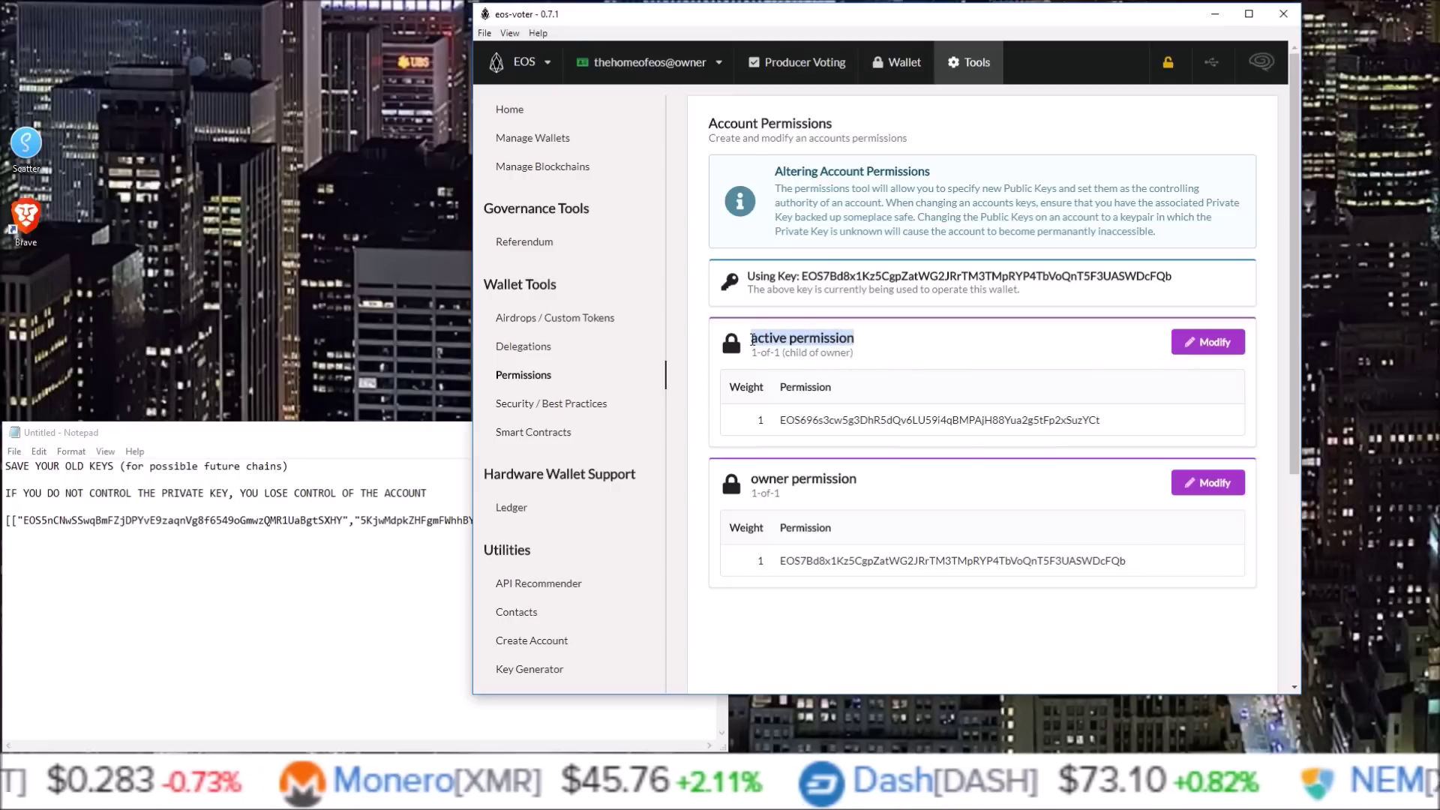
{"action": "left_click_drag", "start_coordinate": [752, 339], "coordinate": [851, 339]}
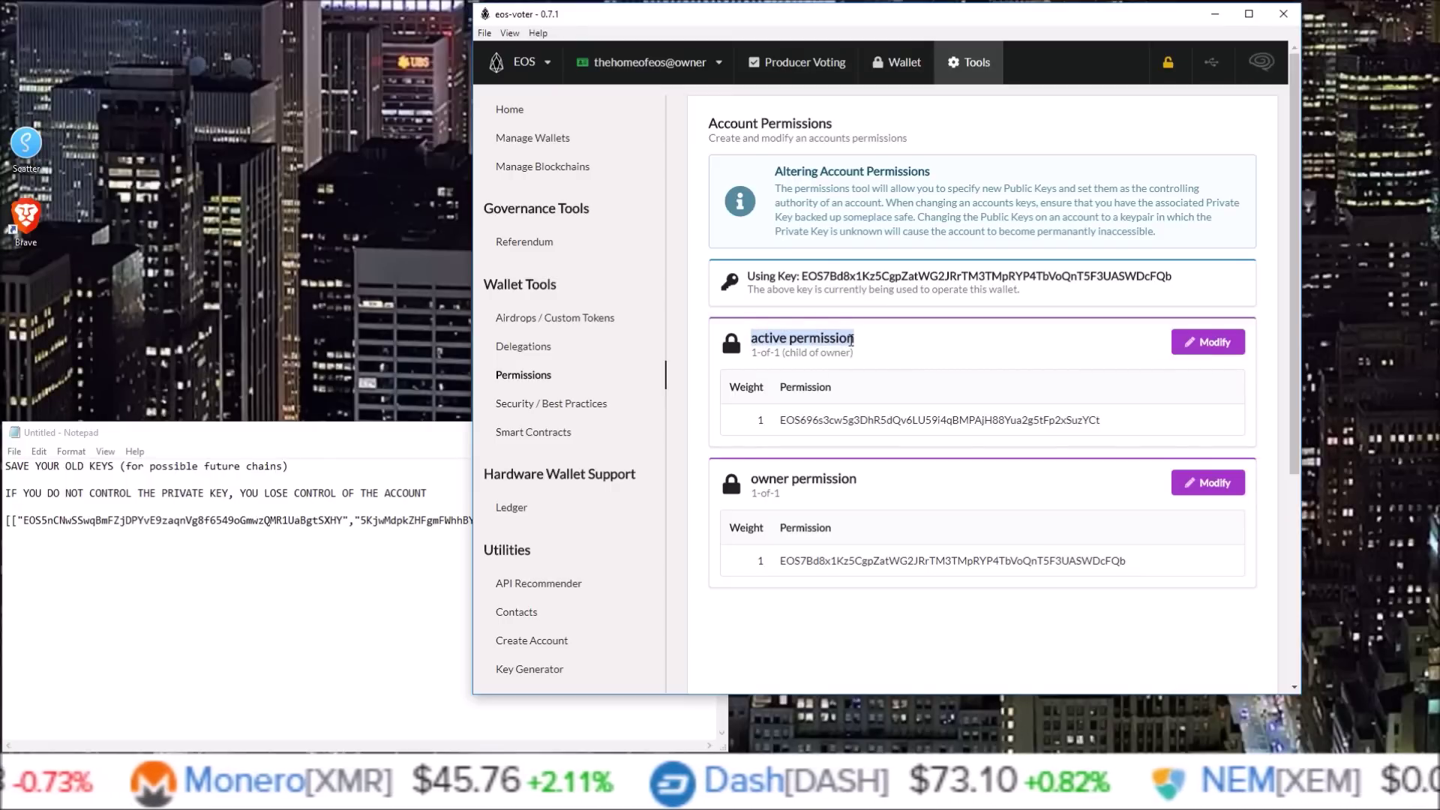
{"action": "left_click", "coordinate": [755, 477]}
{"action": "left_click_drag", "start_coordinate": [752, 477], "coordinate": [859, 481]}
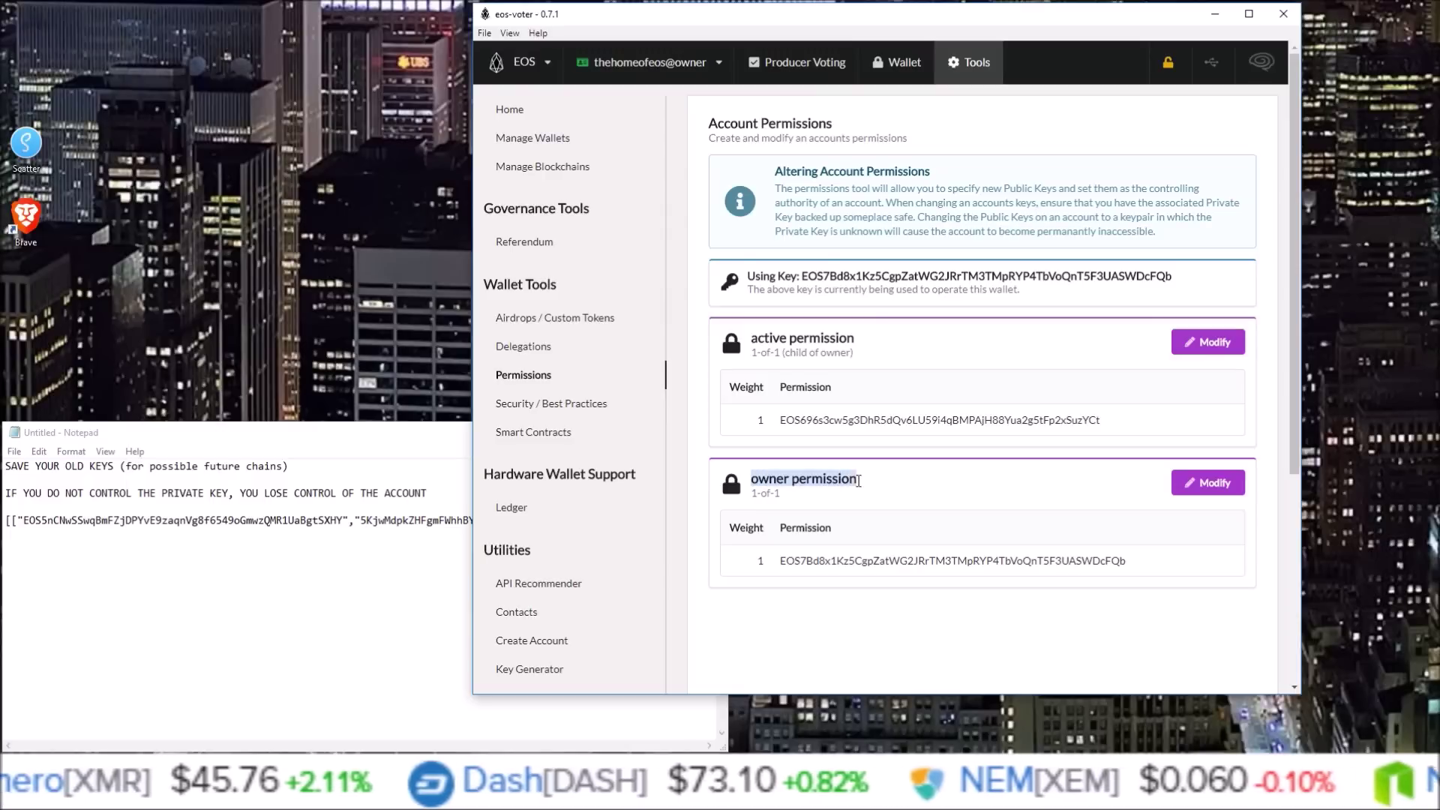
{"action": "left_click", "coordinate": [892, 496]}
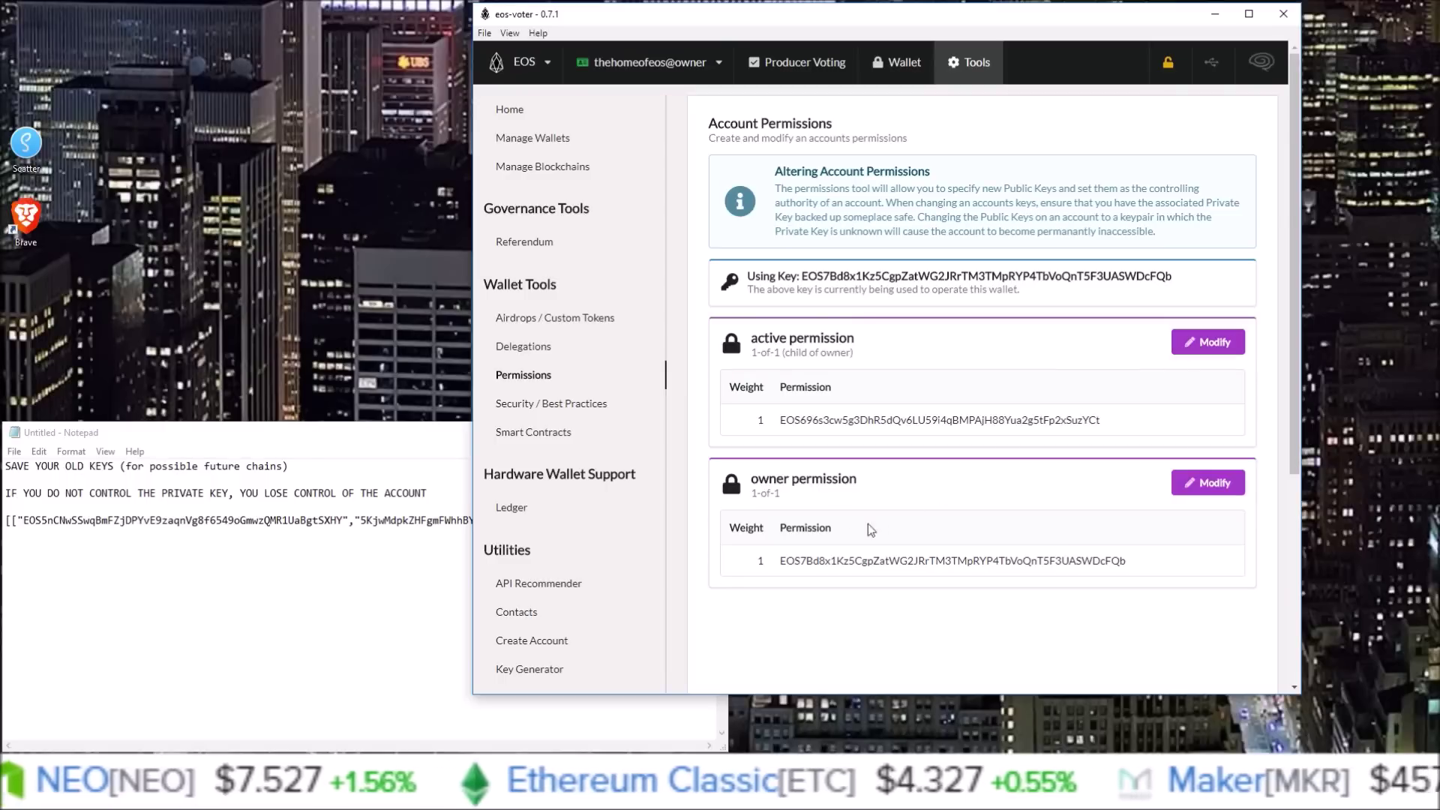
{"action": "left_click_drag", "start_coordinate": [754, 479], "coordinate": [791, 477]}
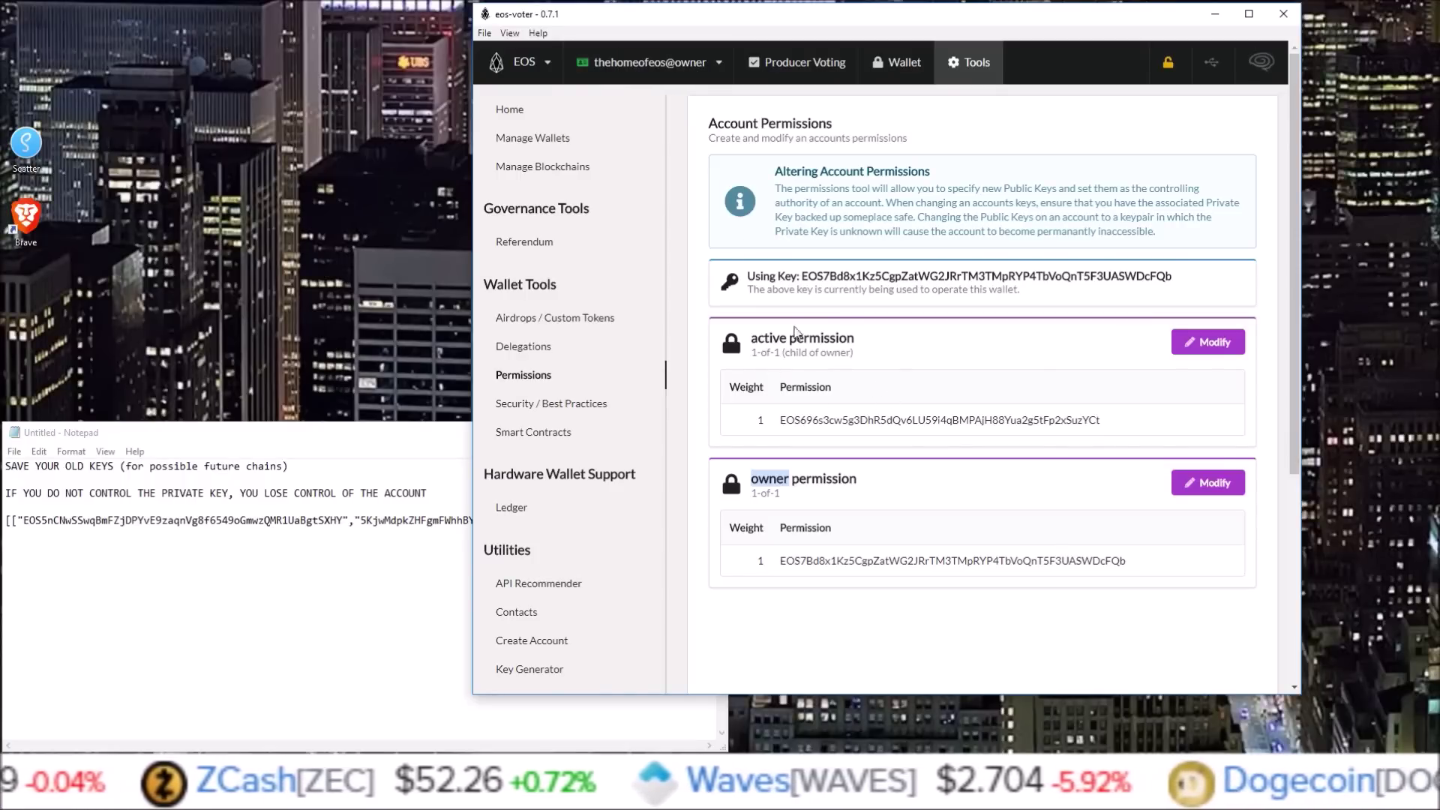
{"action": "left_click_drag", "start_coordinate": [756, 338], "coordinate": [856, 349]}
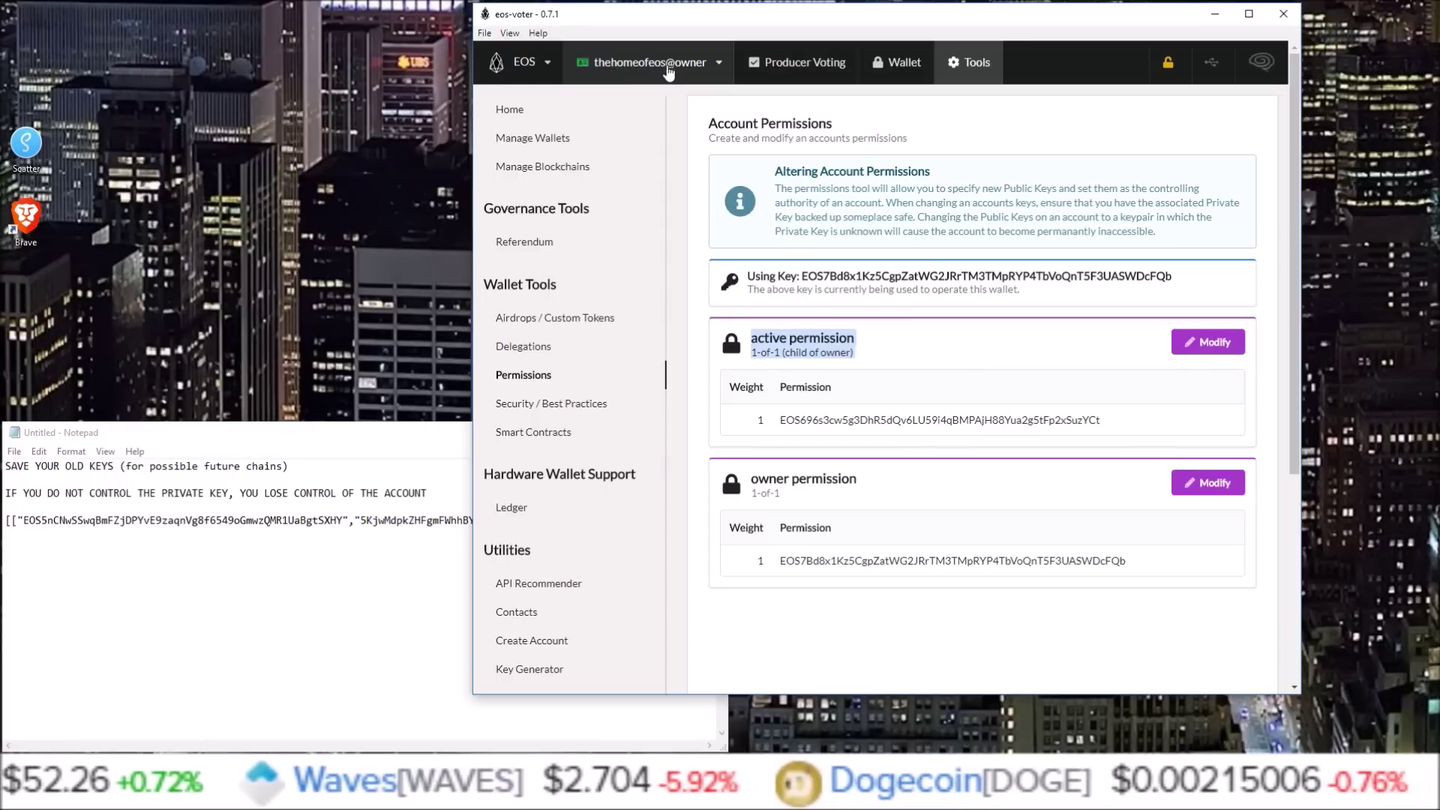
{"action": "left_click_drag", "start_coordinate": [750, 338], "coordinate": [872, 350]}
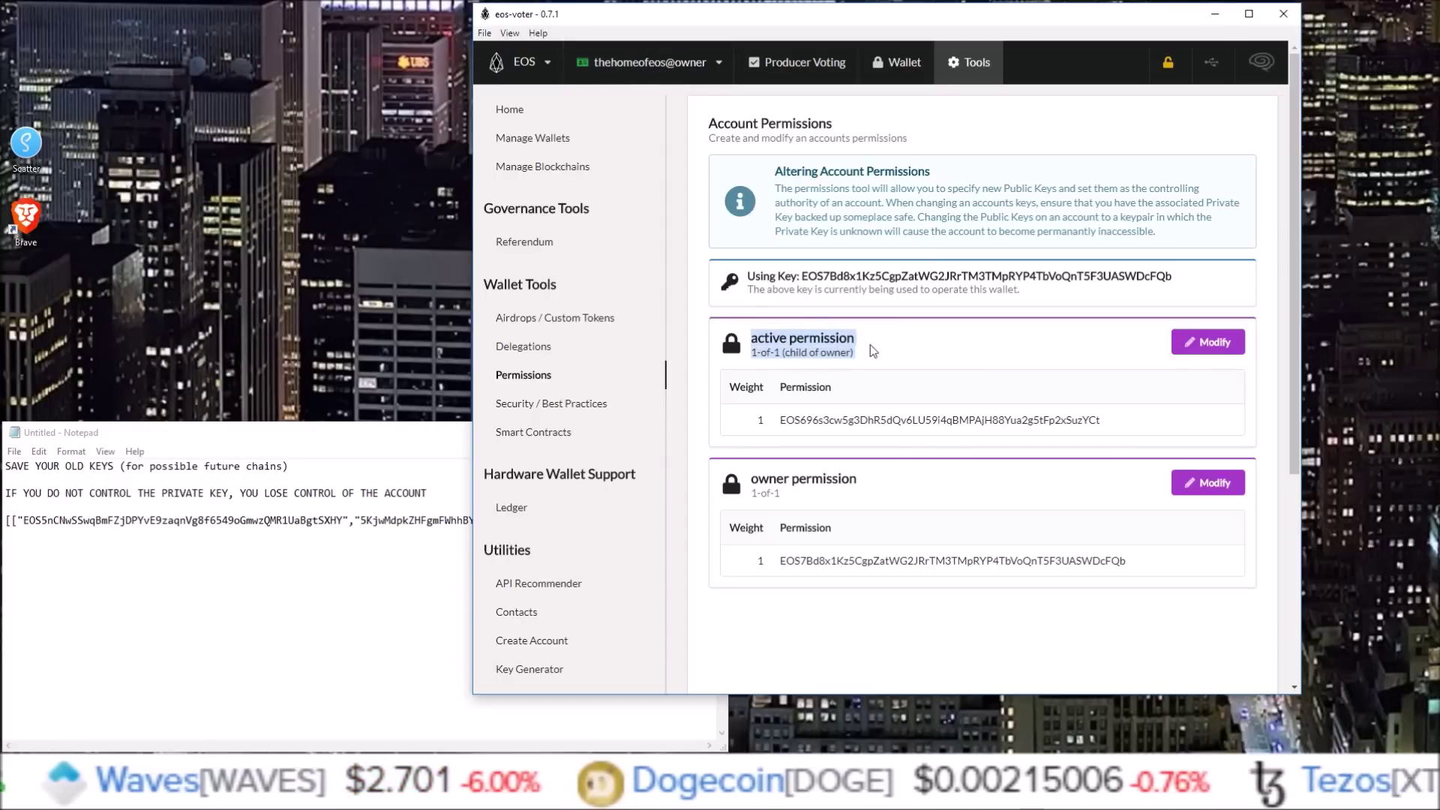
{"action": "left_click_drag", "start_coordinate": [759, 480], "coordinate": [874, 479]}
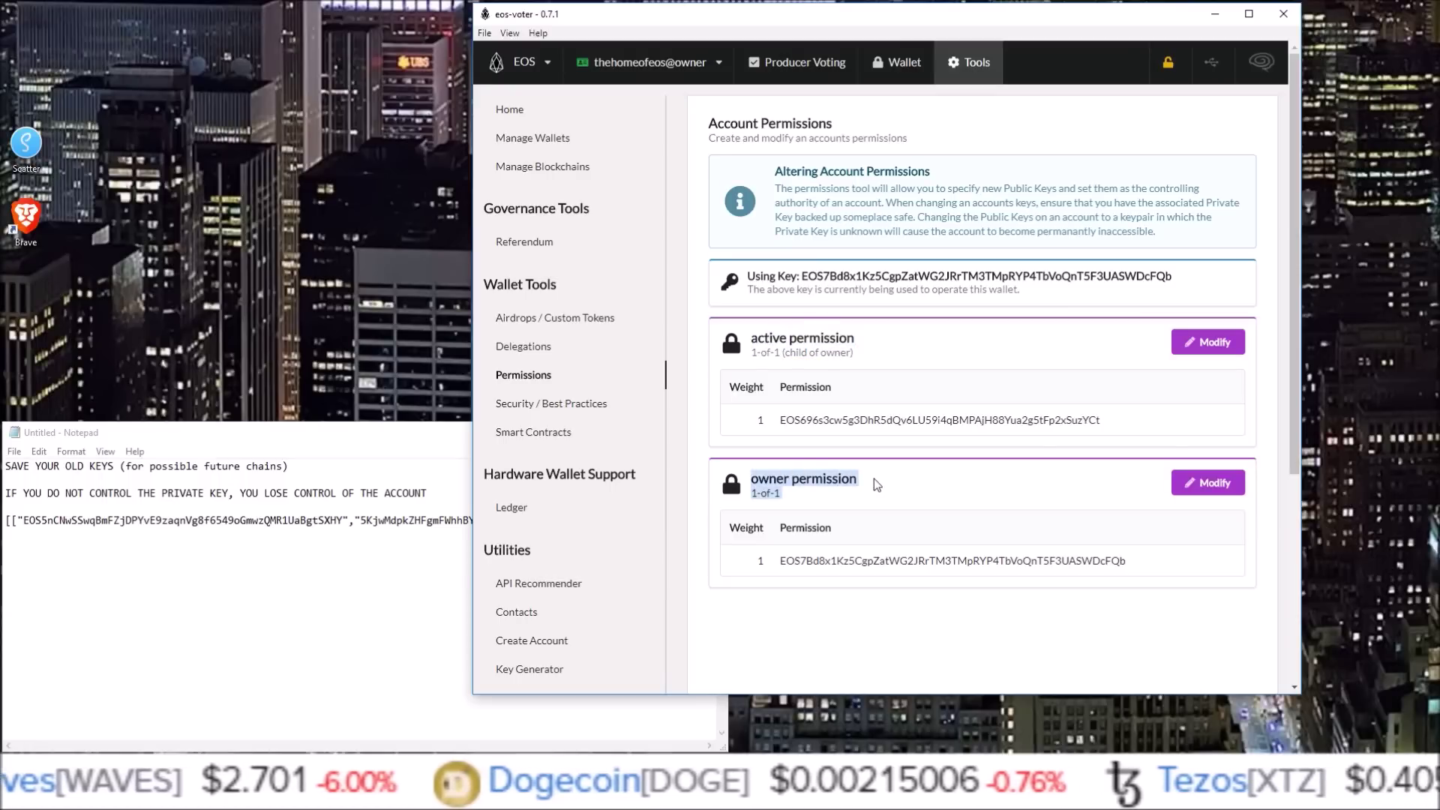
{"action": "left_click", "coordinate": [886, 358]}
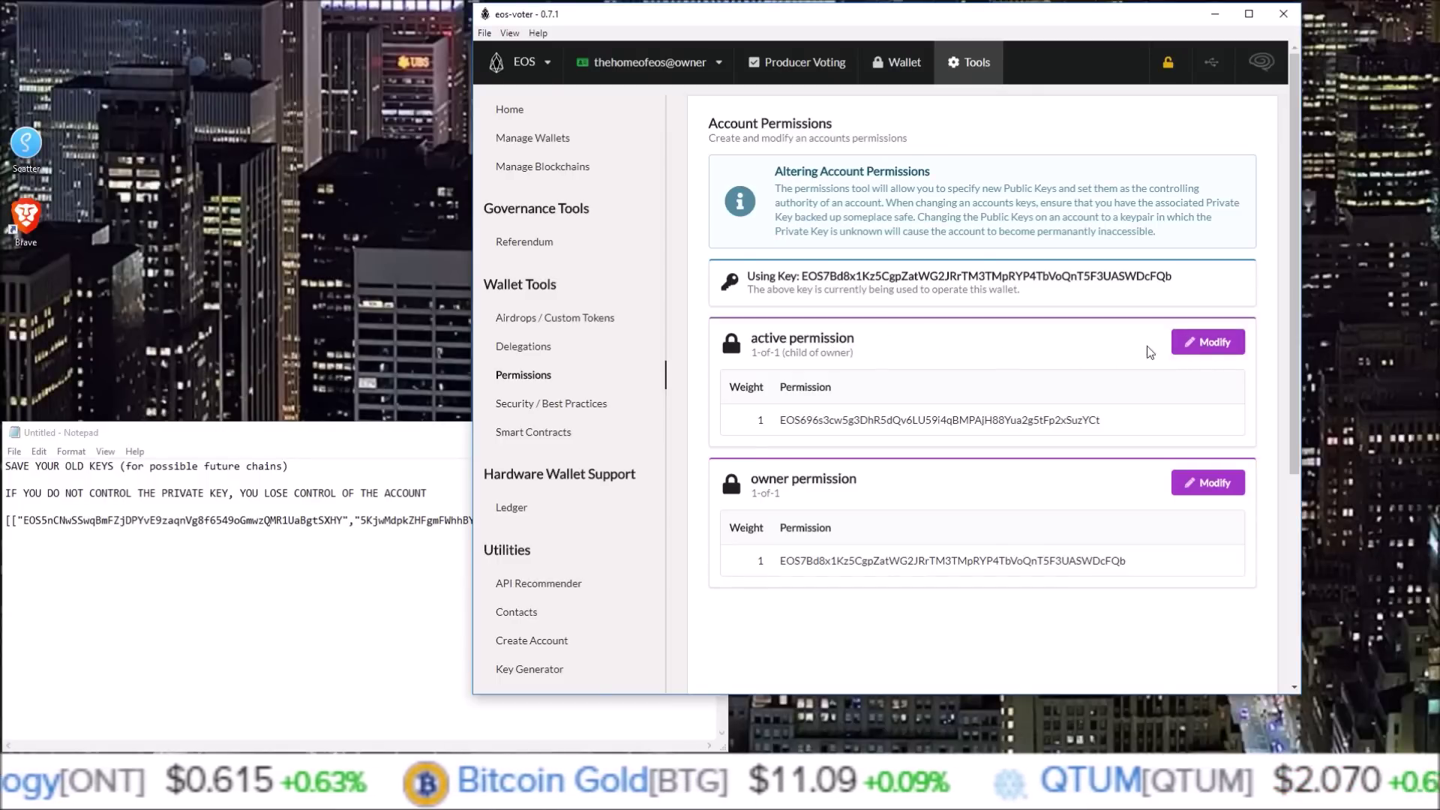
Open the active permission's update dialog and copy the generated public key from Notepad
{"action": "left_click", "coordinate": [1199, 349]}
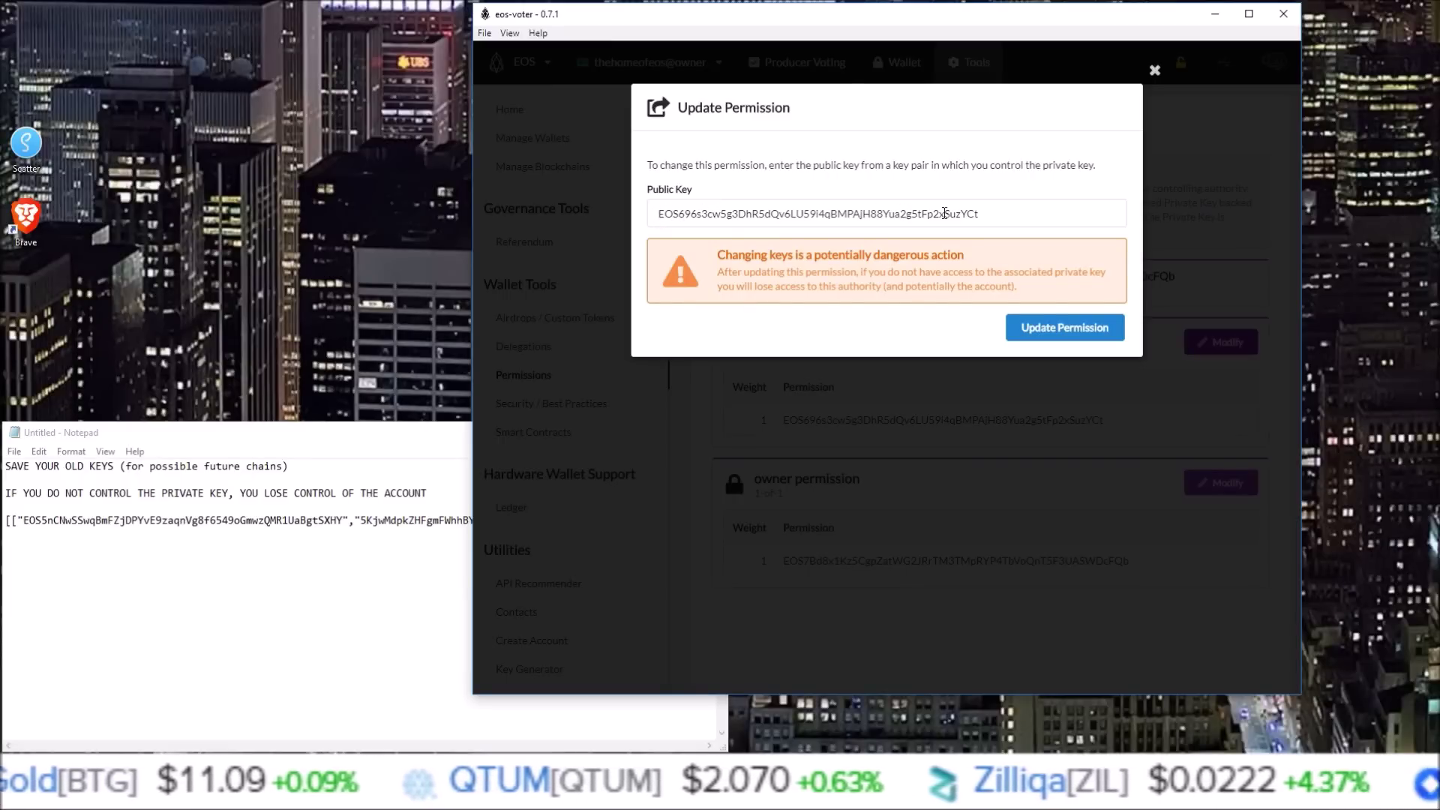
{"action": "left_click", "coordinate": [217, 566]}
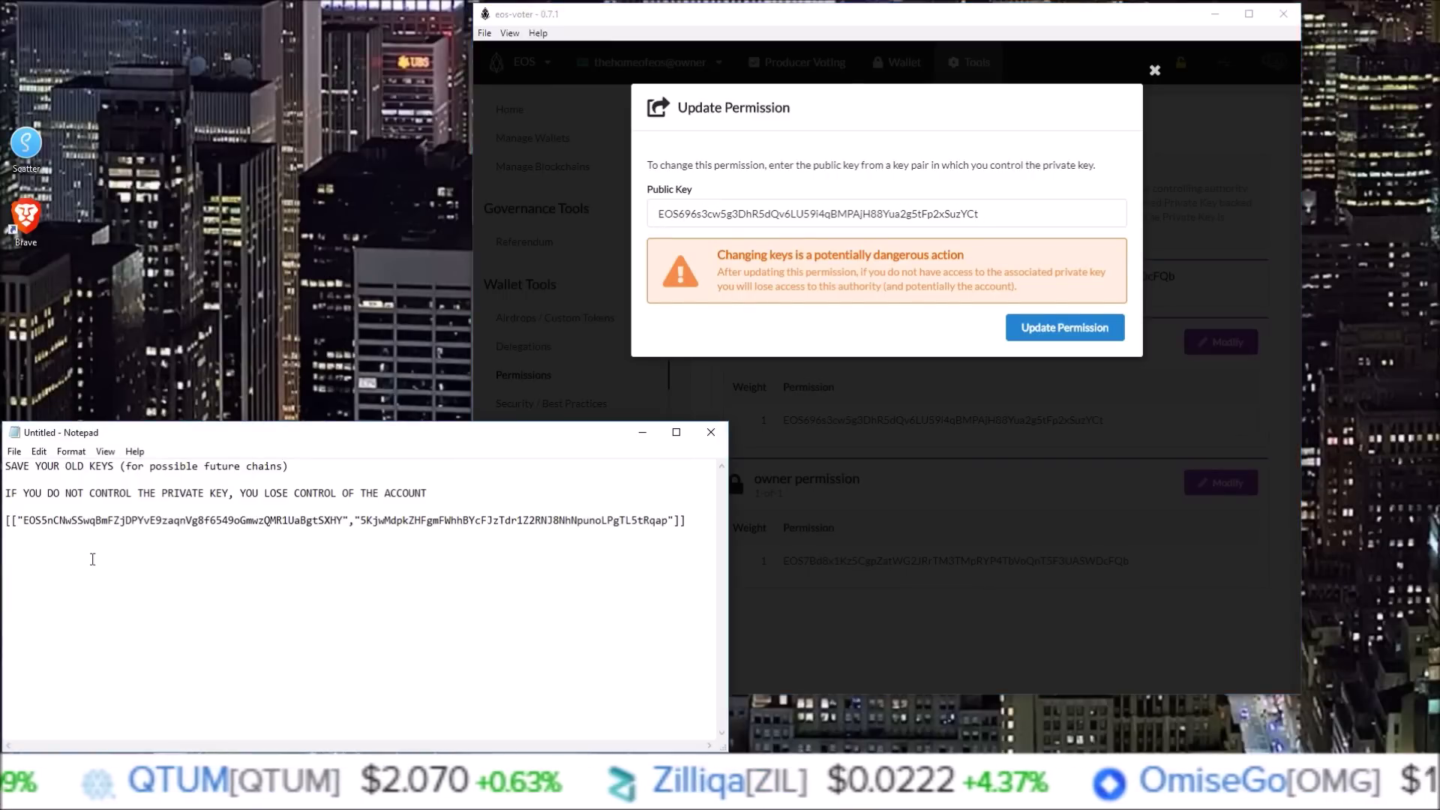
{"action": "left_click_drag", "start_coordinate": [27, 519], "coordinate": [344, 519]}
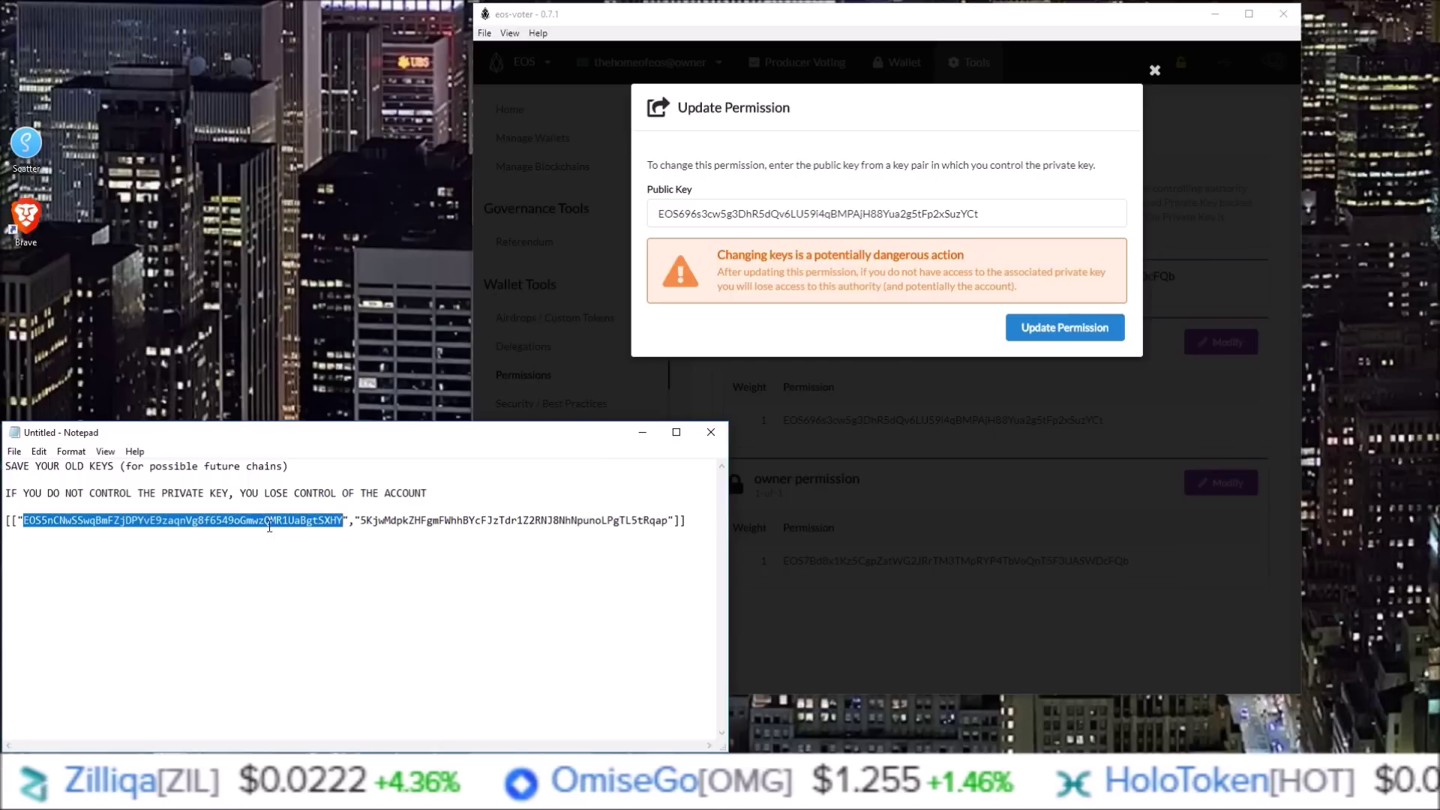
{"action": "right_click", "coordinate": [223, 521]}
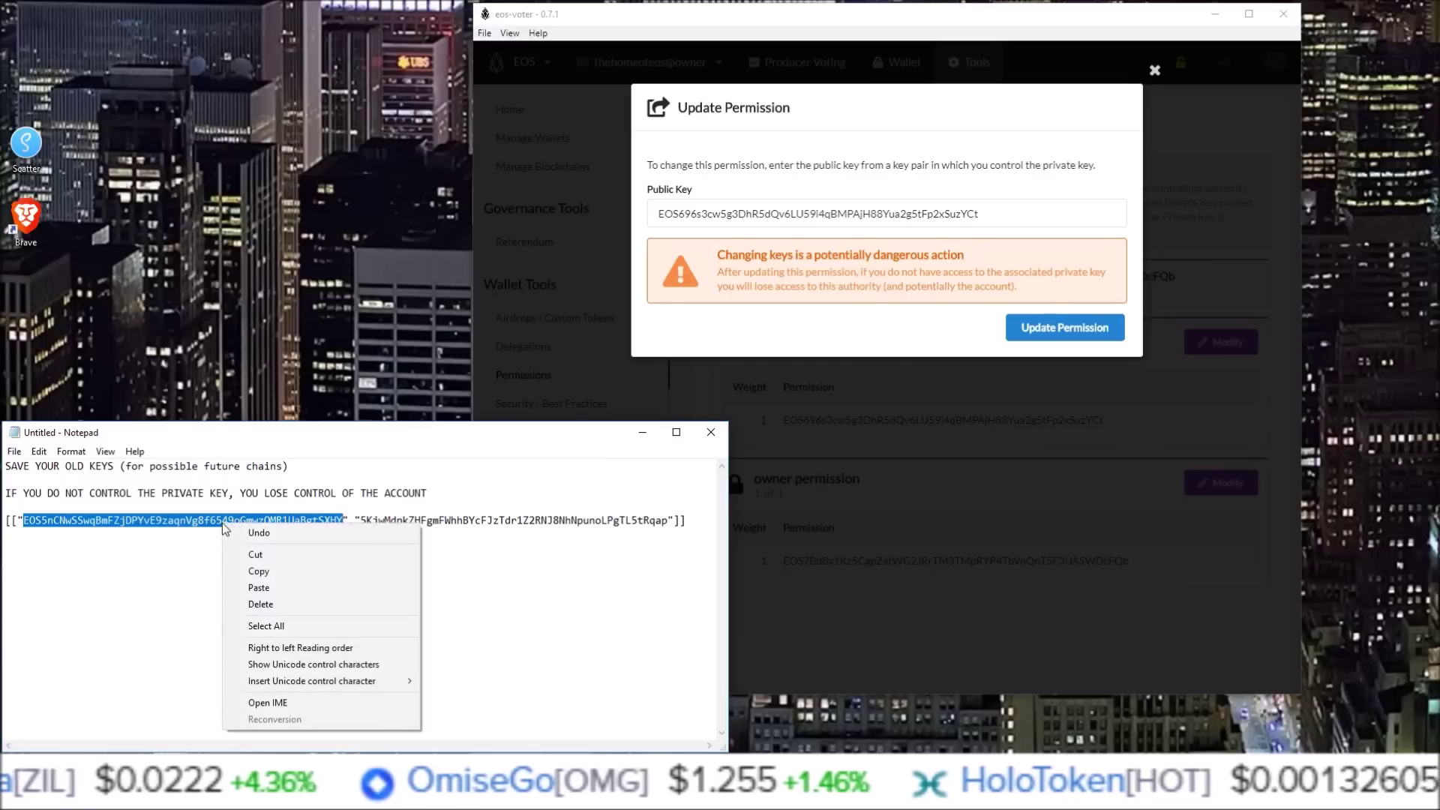
{"action": "left_click", "coordinate": [267, 573]}
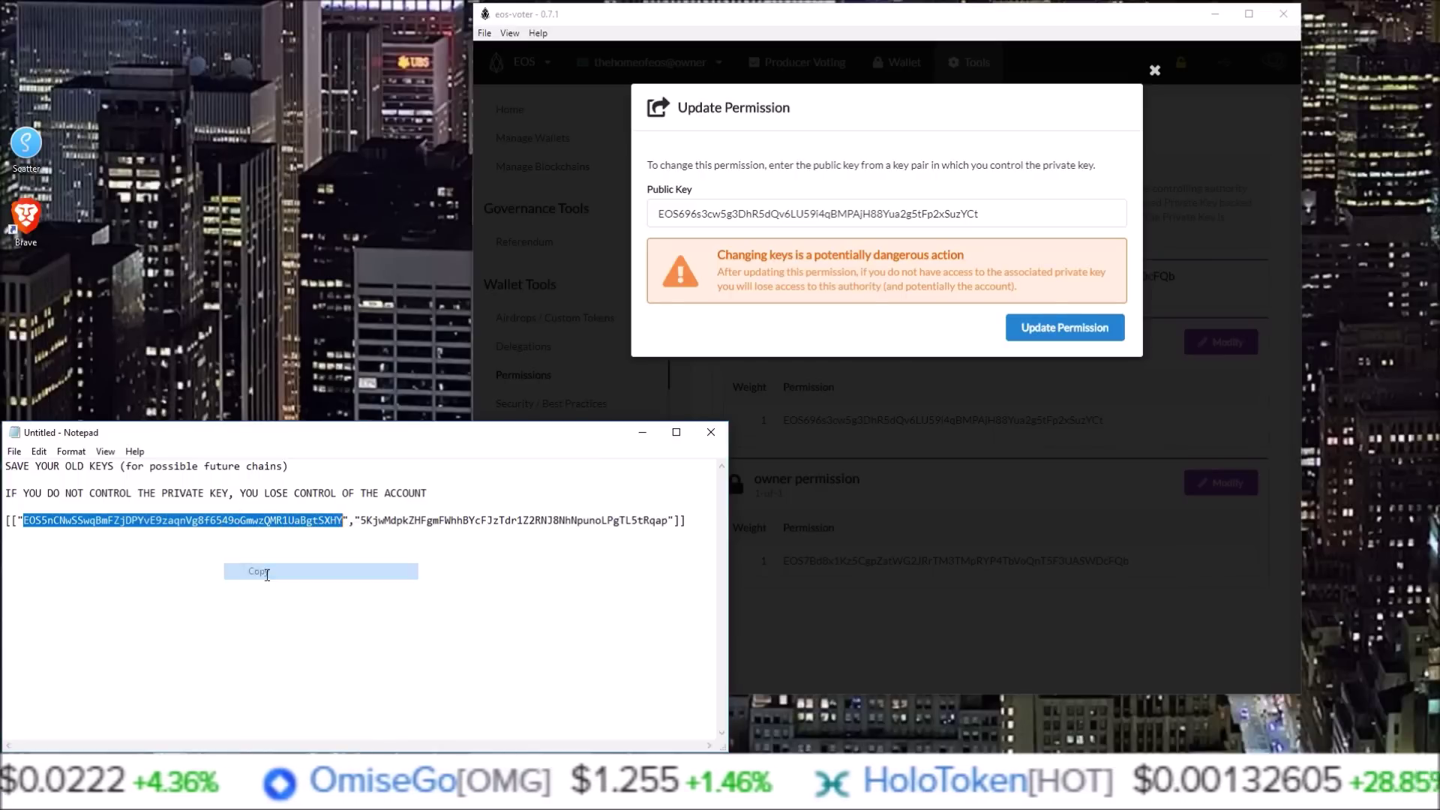
Paste the generated key over the current Public Key, then dismiss the dialog with Escape
{"action": "double_click", "coordinate": [792, 214]}
{"action": "right_click", "coordinate": [793, 213]}
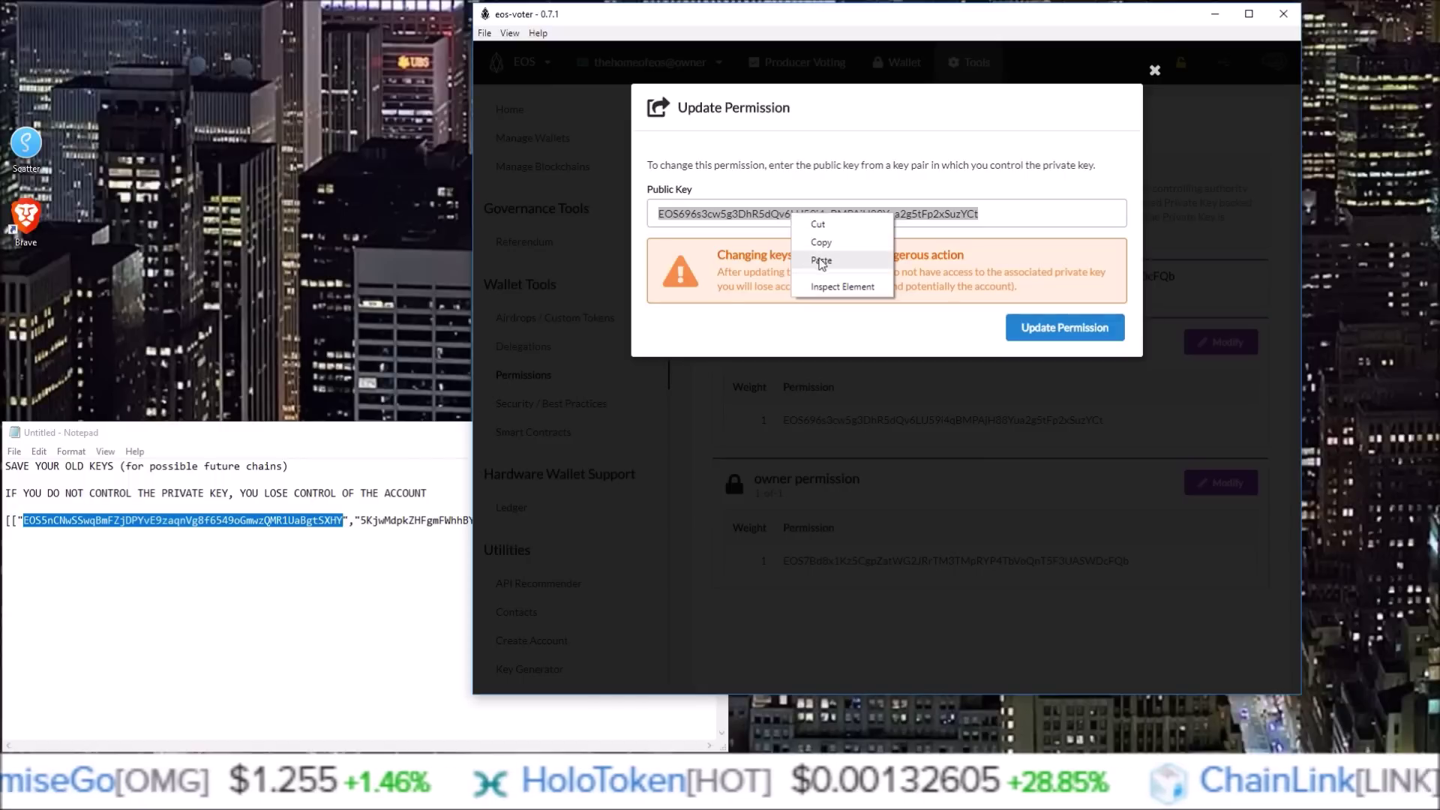
{"action": "left_click", "coordinate": [819, 258]}
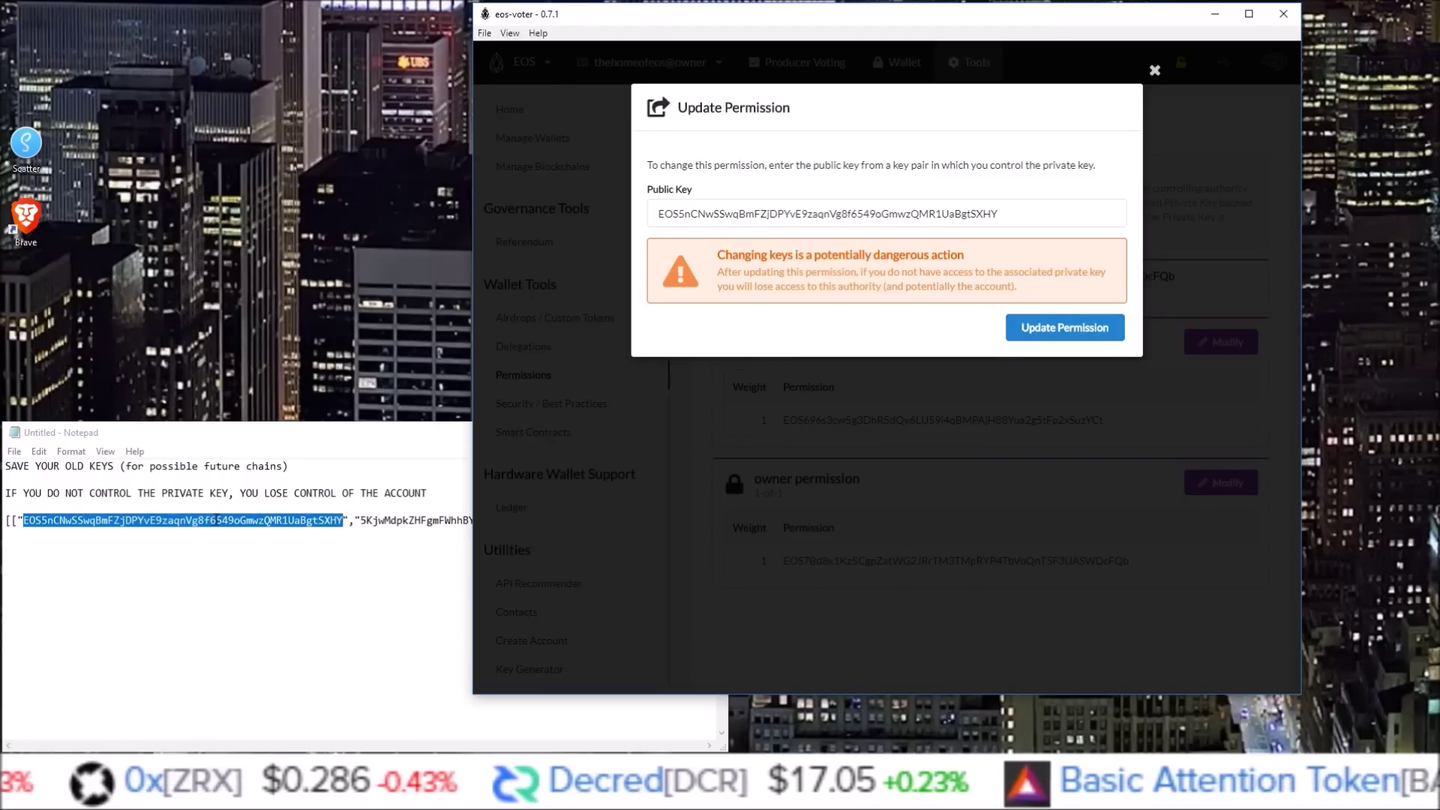
{"action": "key", "text": "Escape"}
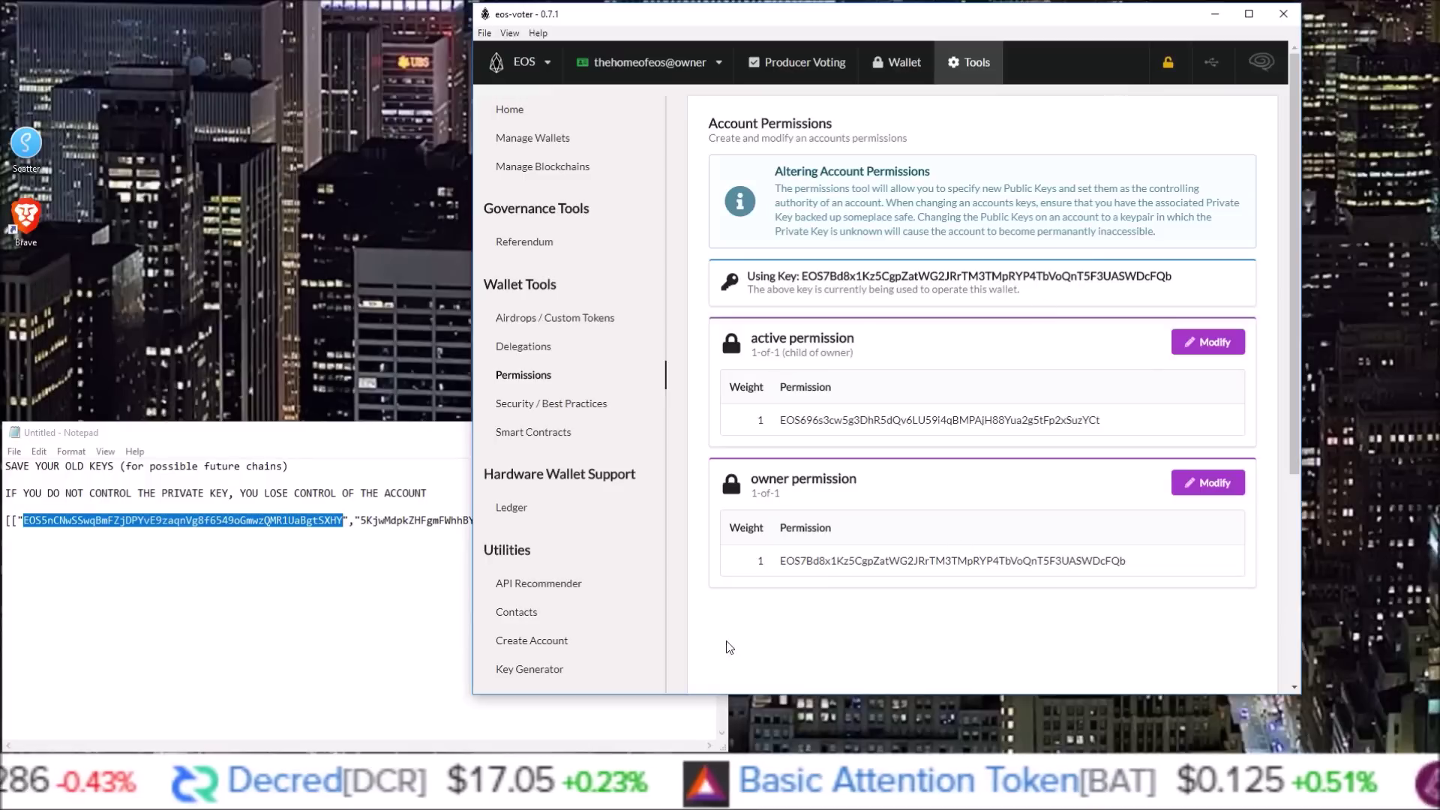
{"action": "left_click", "coordinate": [1203, 489]}
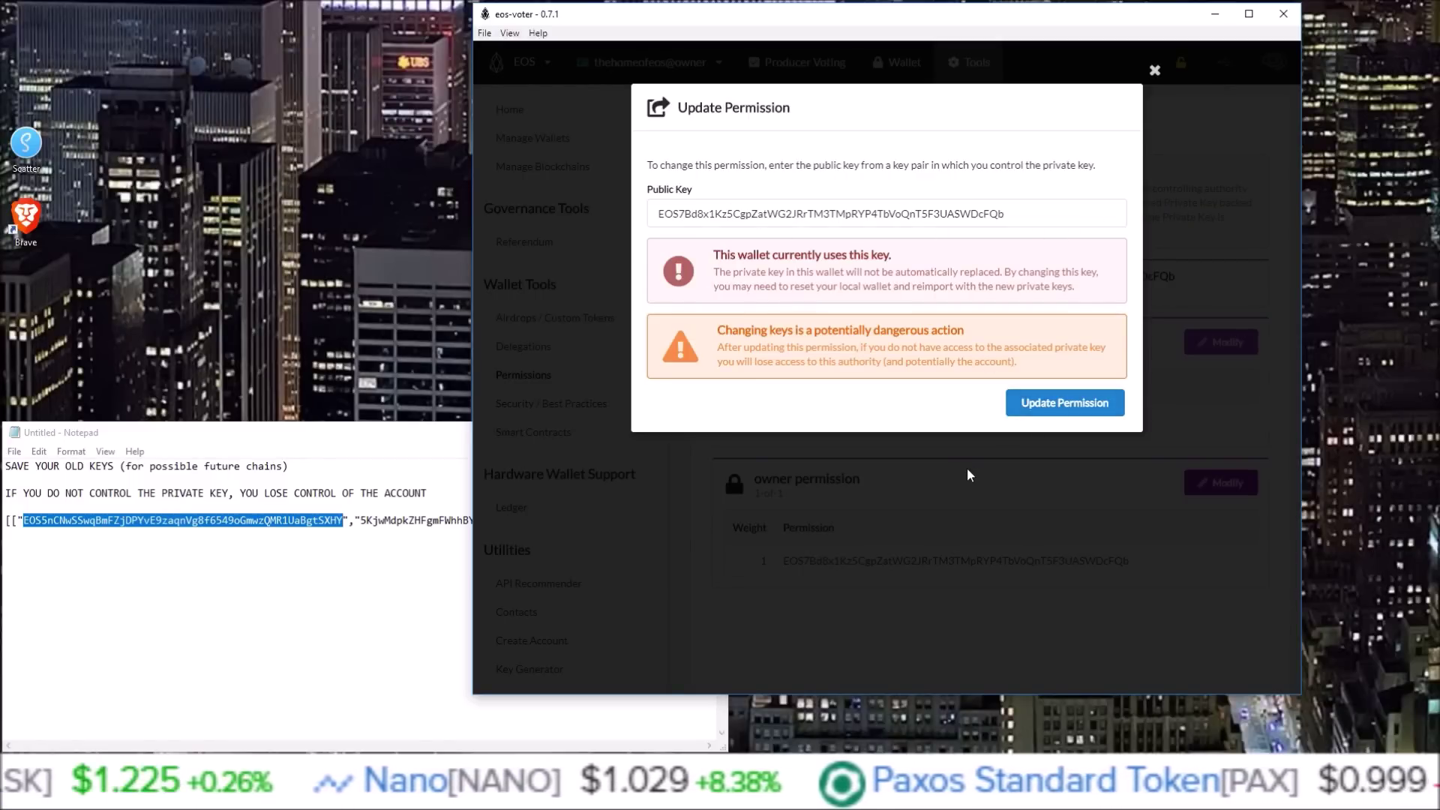
{"action": "left_click", "coordinate": [943, 465]}
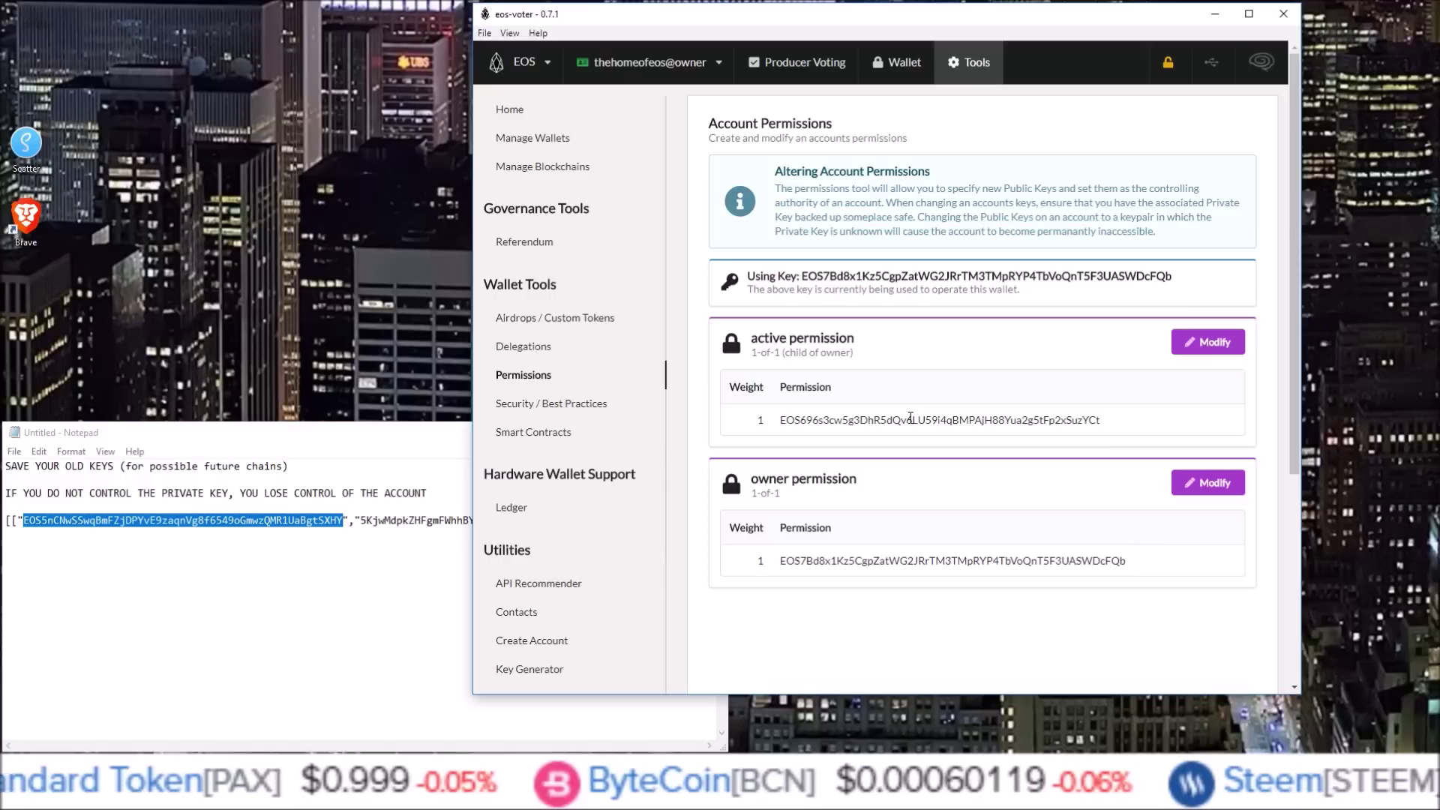
{"action": "left_click", "coordinate": [1213, 342]}
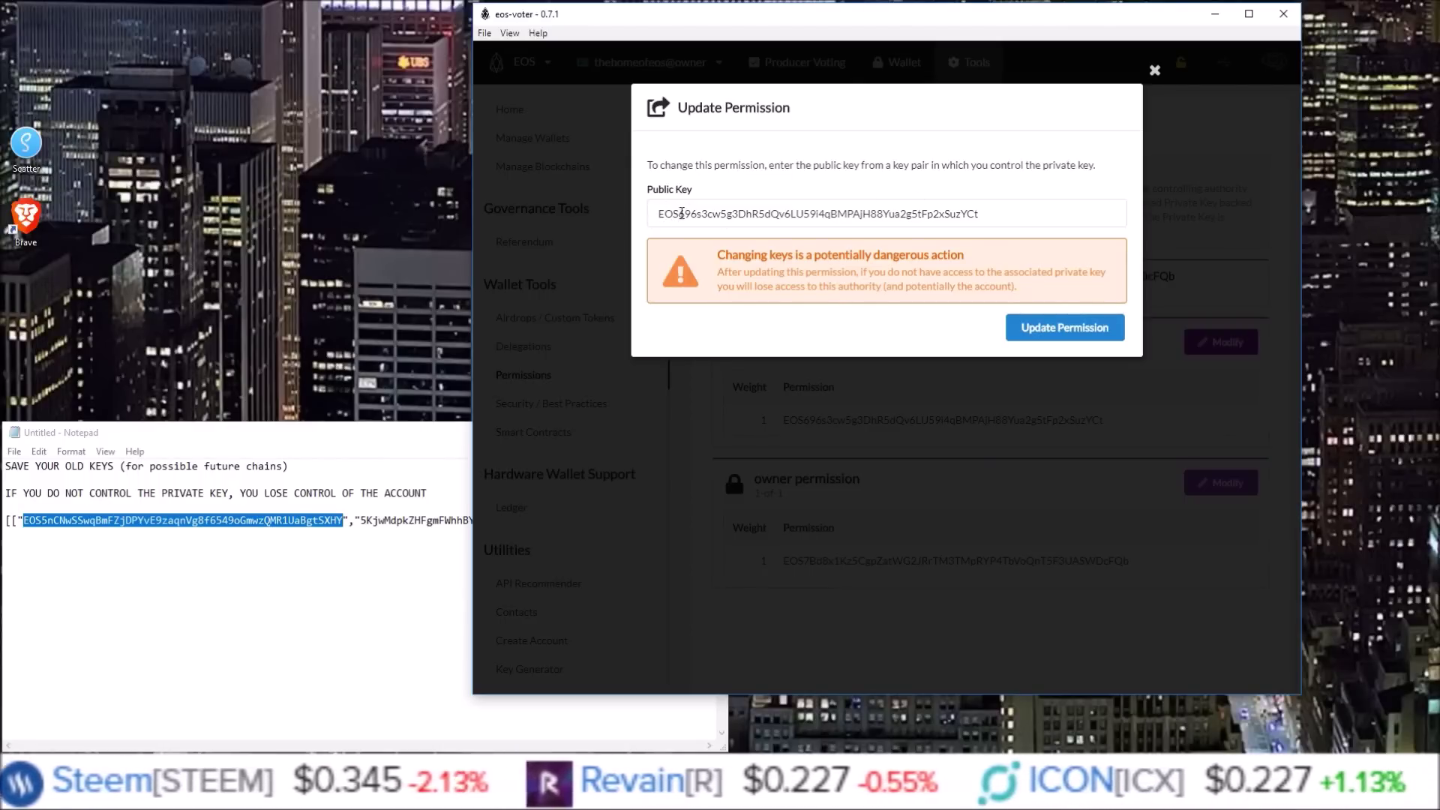
{"action": "left_click", "coordinate": [389, 598]}
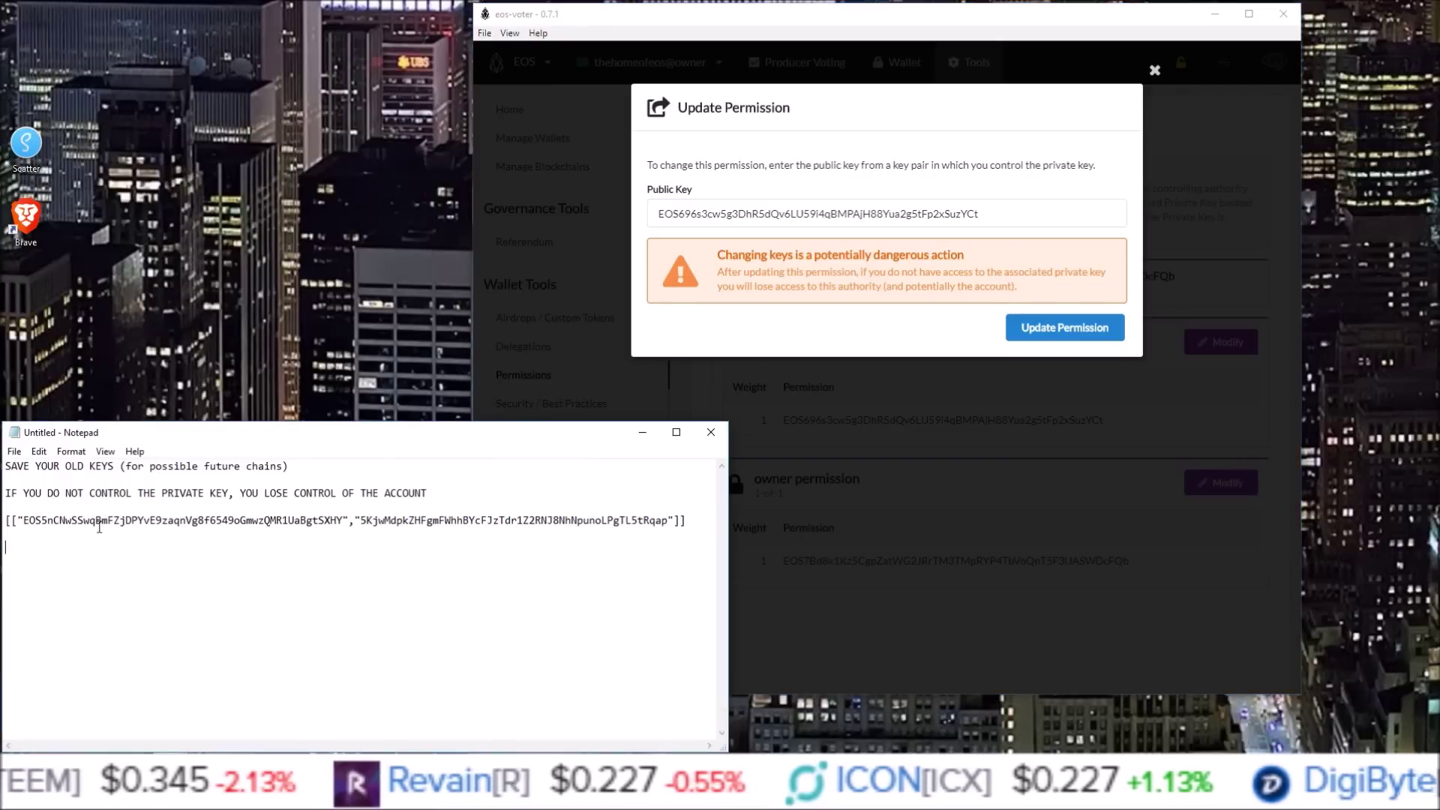
{"action": "left_click_drag", "start_coordinate": [23, 519], "coordinate": [40, 519]}
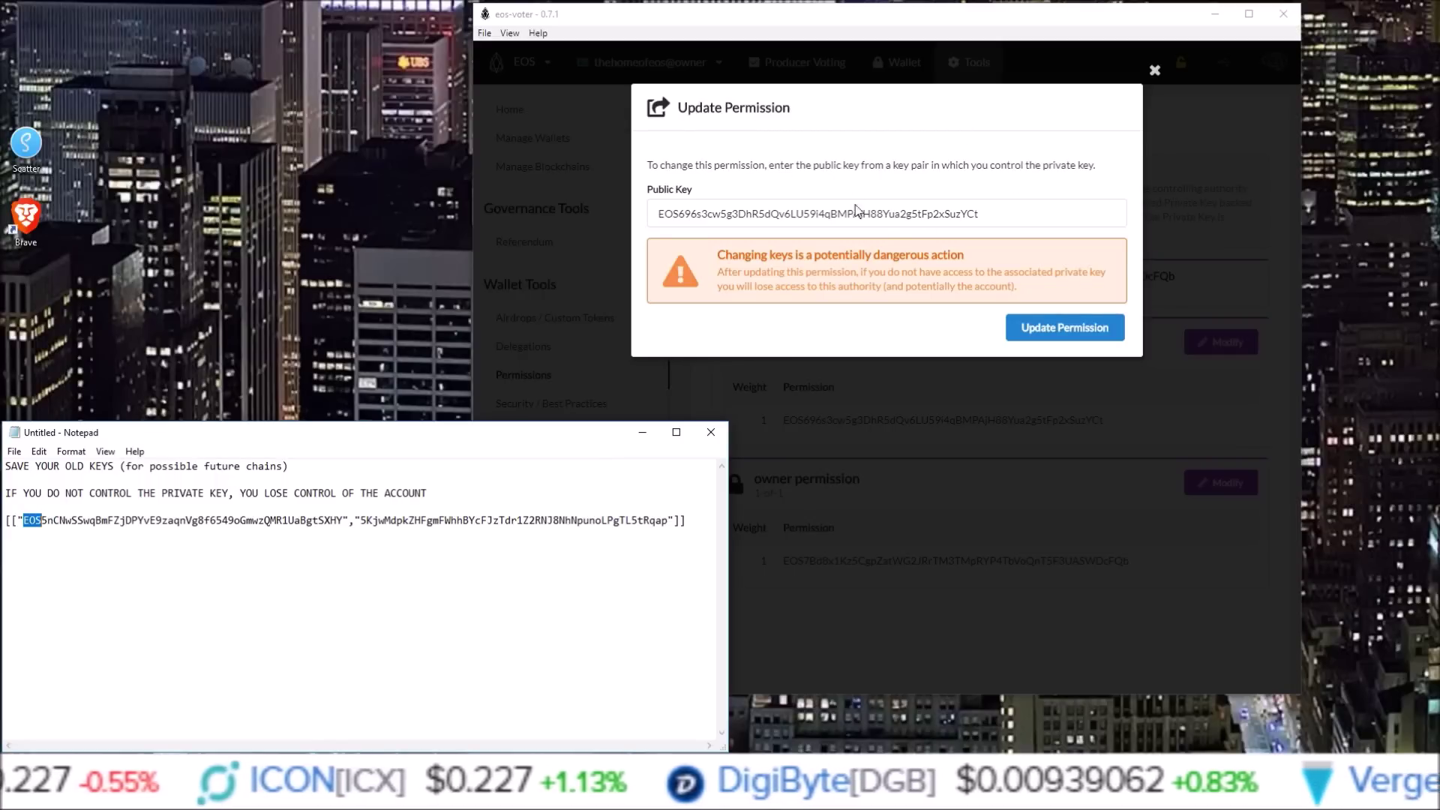
{"action": "left_click", "coordinate": [1196, 102]}
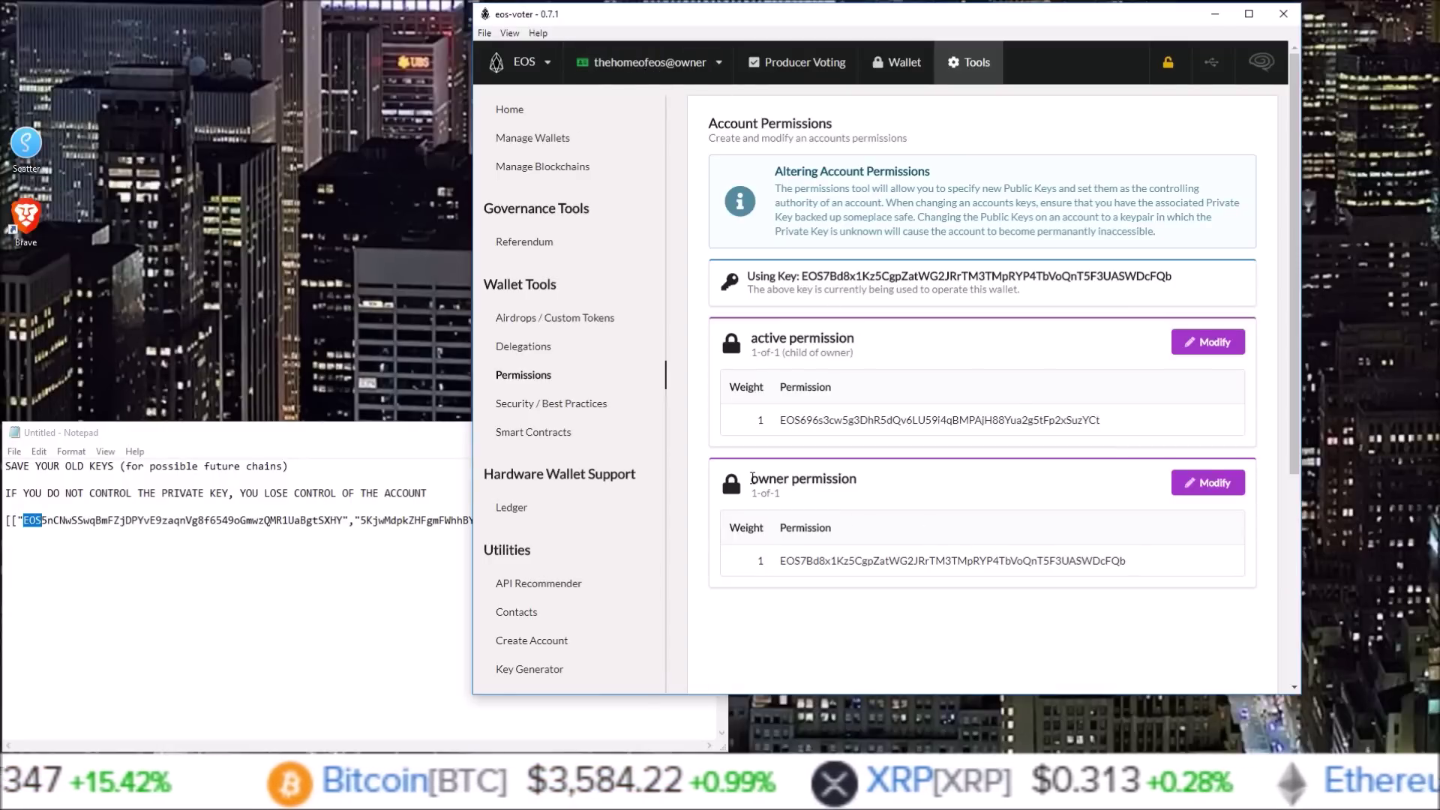
Open the owner permission's update dialog and copy the generated public key from Notepad
{"action": "left_click_drag", "start_coordinate": [752, 477], "coordinate": [911, 480]}
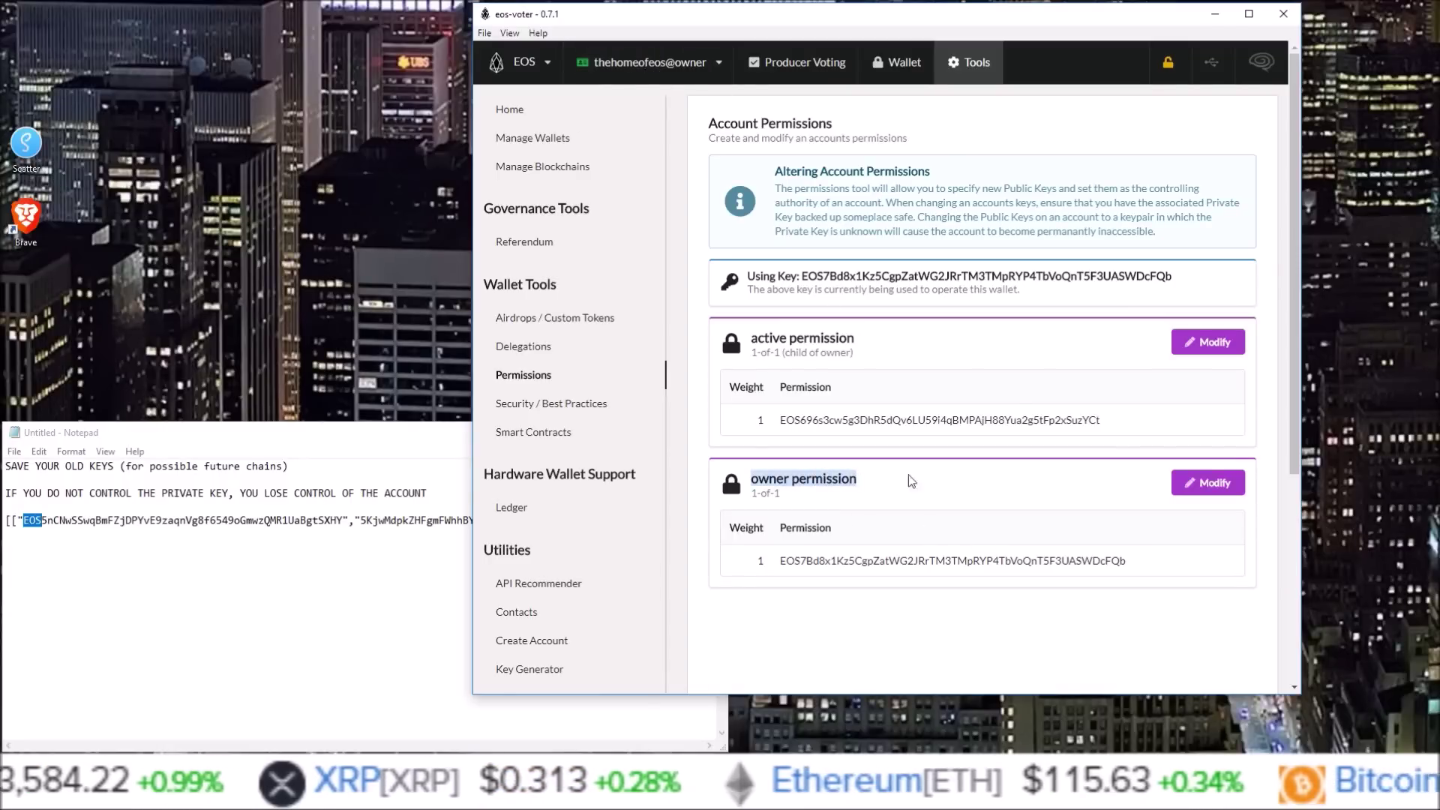
{"action": "left_click", "coordinate": [1219, 488]}
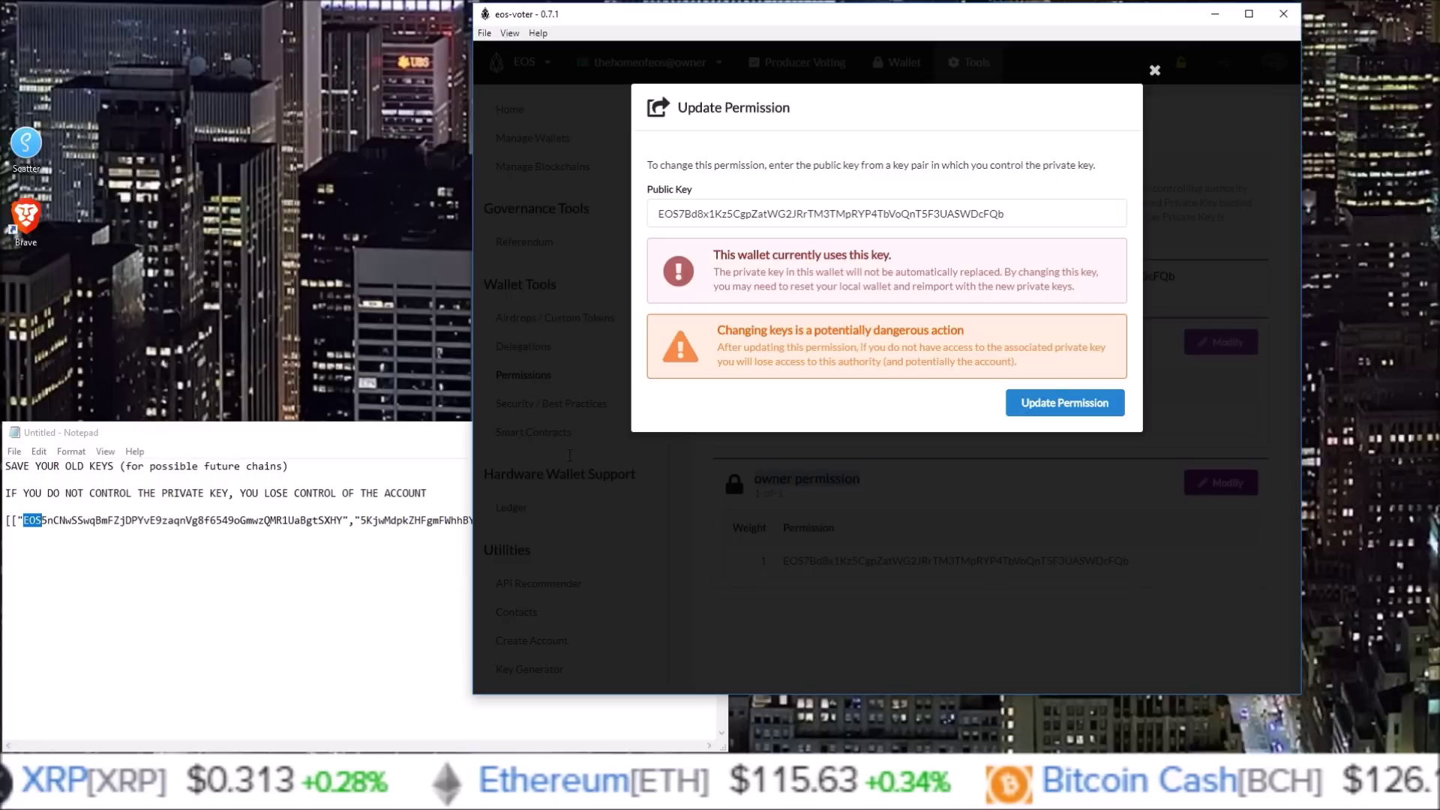
{"action": "left_click", "coordinate": [248, 577]}
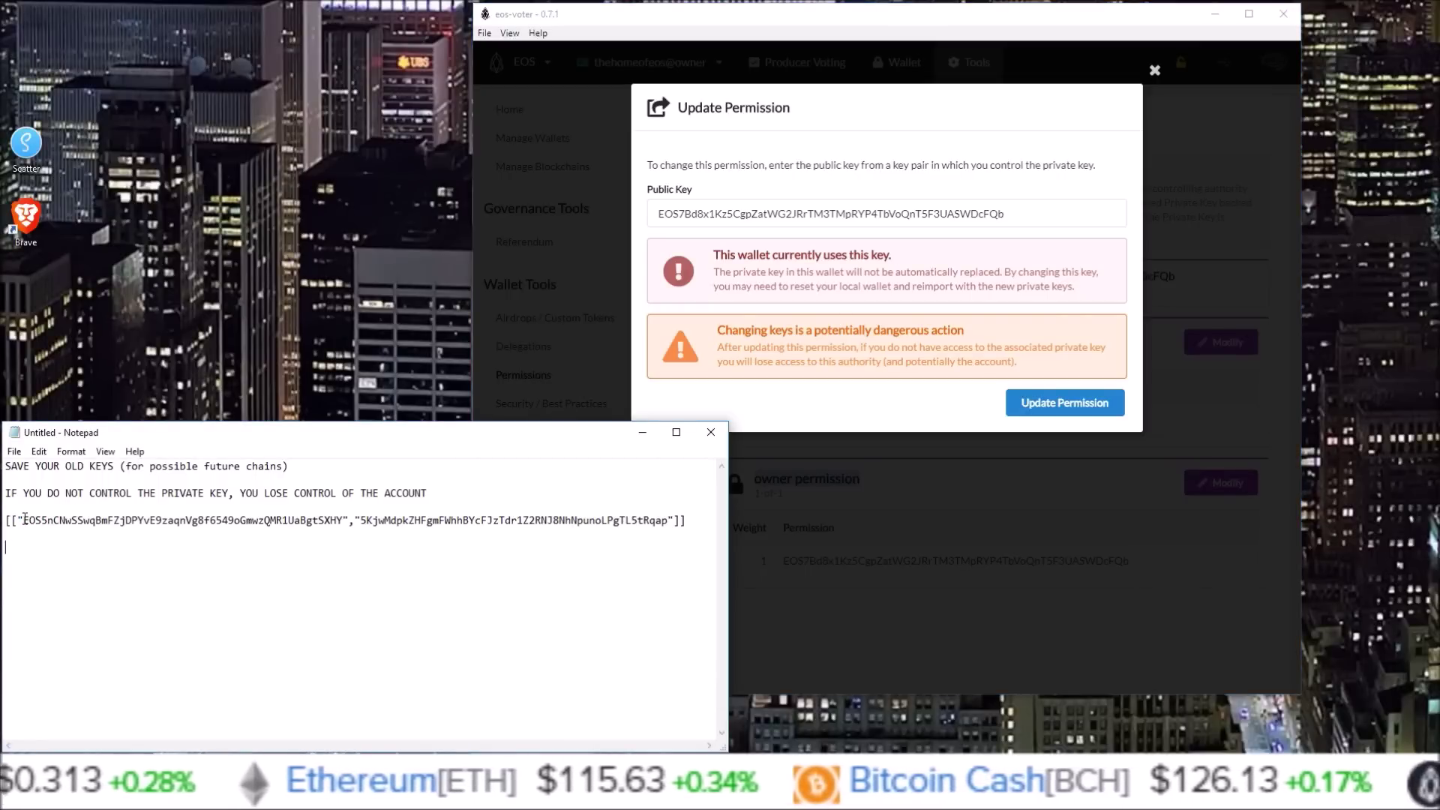
{"action": "left_click_drag", "start_coordinate": [25, 519], "coordinate": [343, 524]}
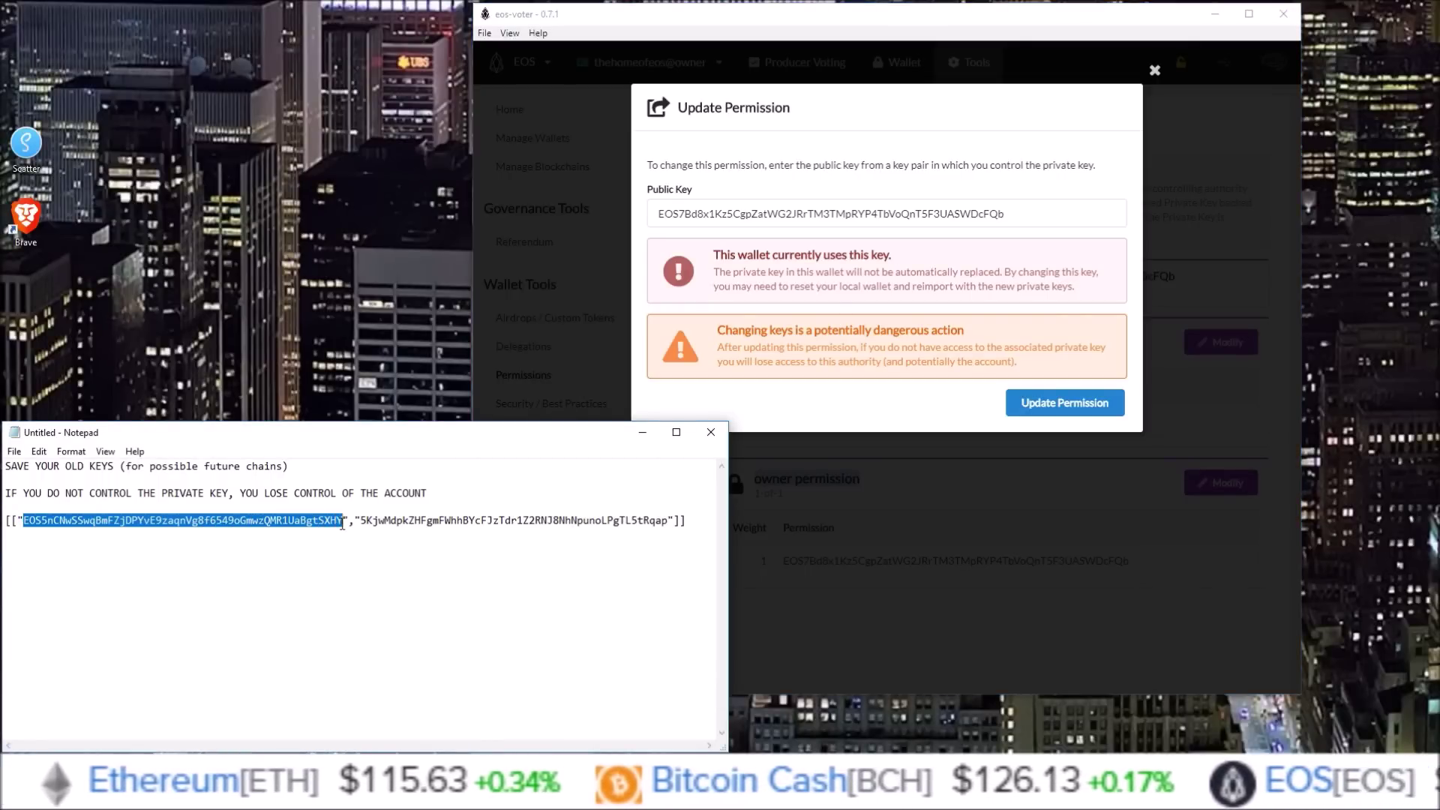
{"action": "right_click", "coordinate": [343, 525]}
{"action": "left_click", "coordinate": [373, 570]}
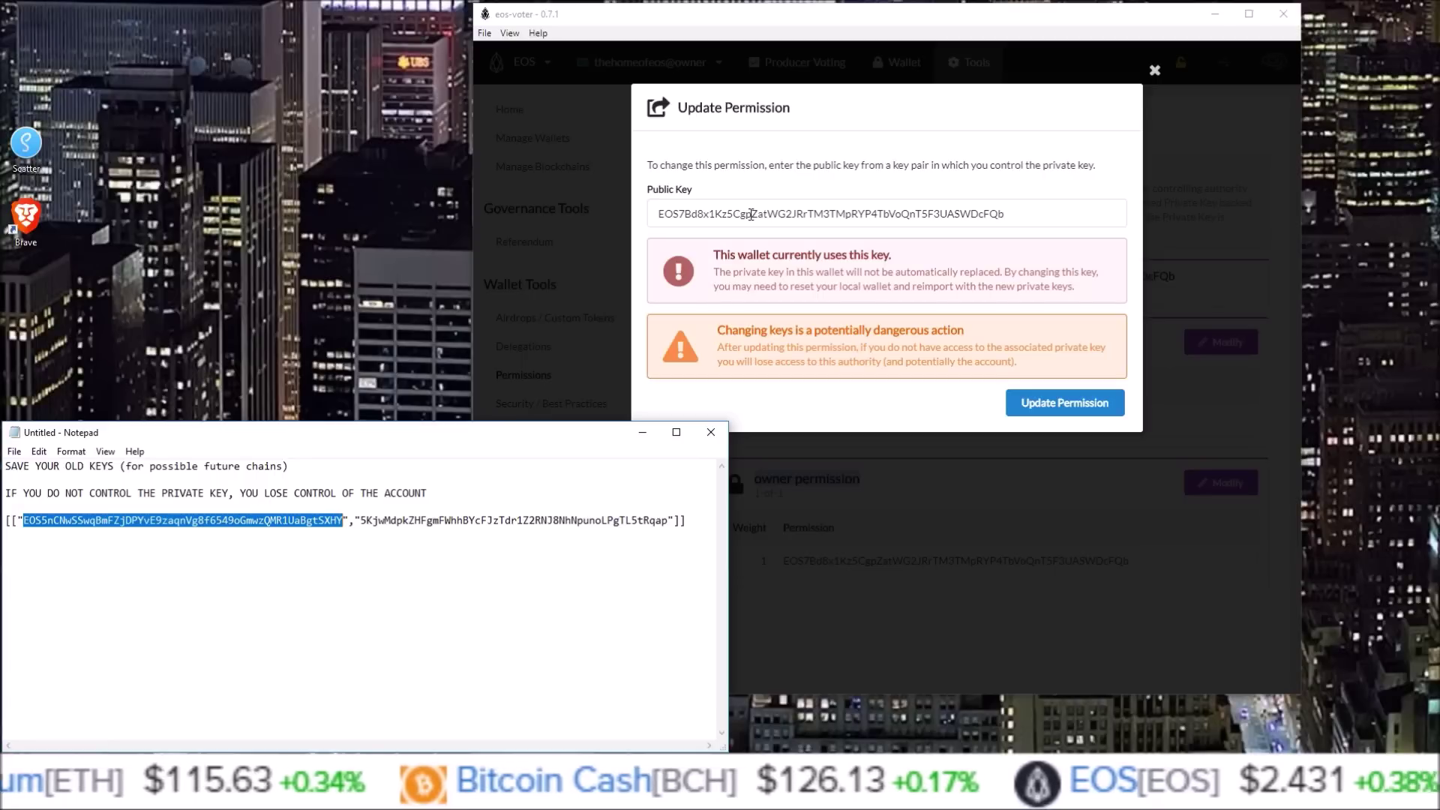
Paste the generated key over the owner's current Public Key
{"action": "double_click", "coordinate": [750, 214]}
{"action": "right_click", "coordinate": [752, 215]}
{"action": "left_click", "coordinate": [772, 268]}
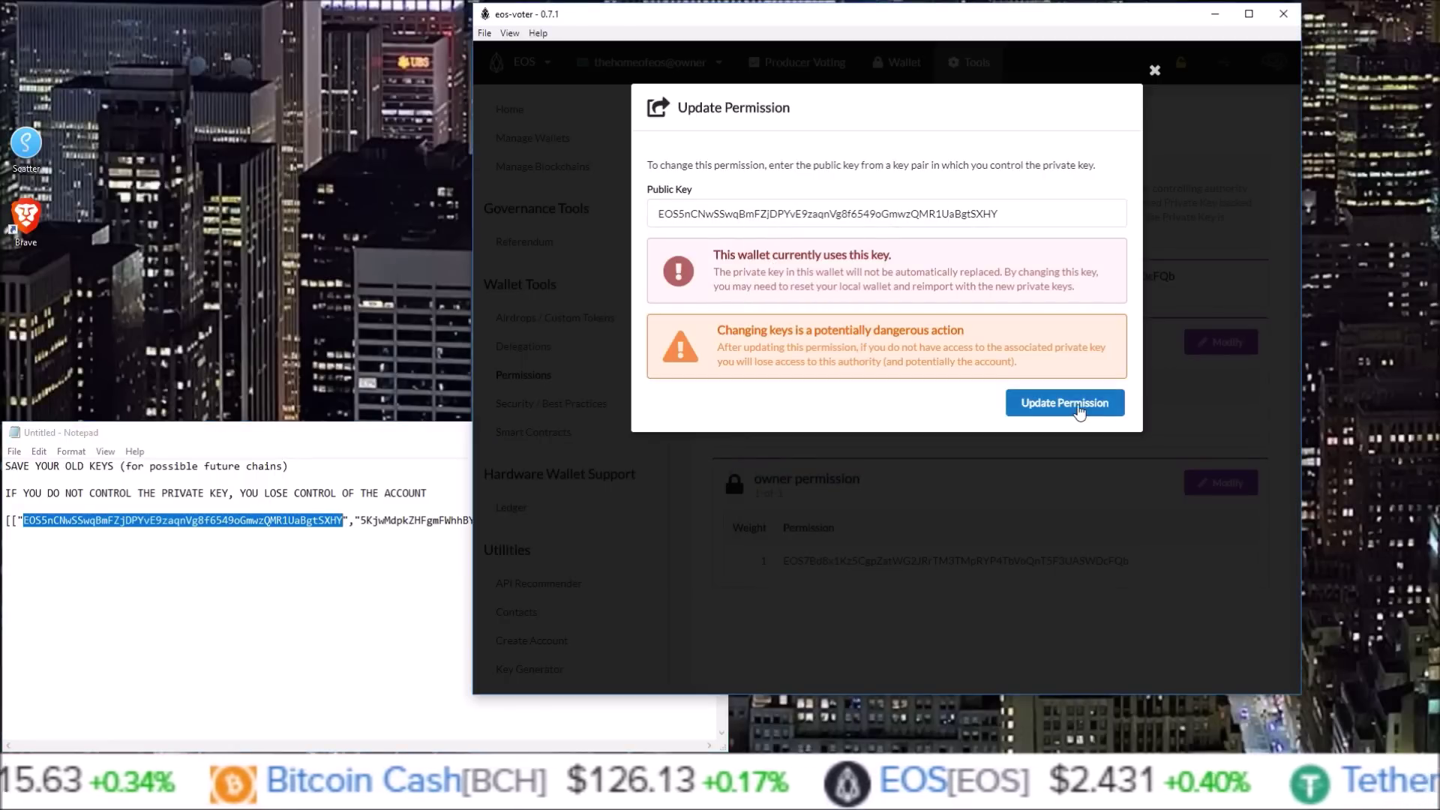
Close the owner update without applying it and go to the Manage Wallets page
{"action": "left_click", "coordinate": [322, 626]}
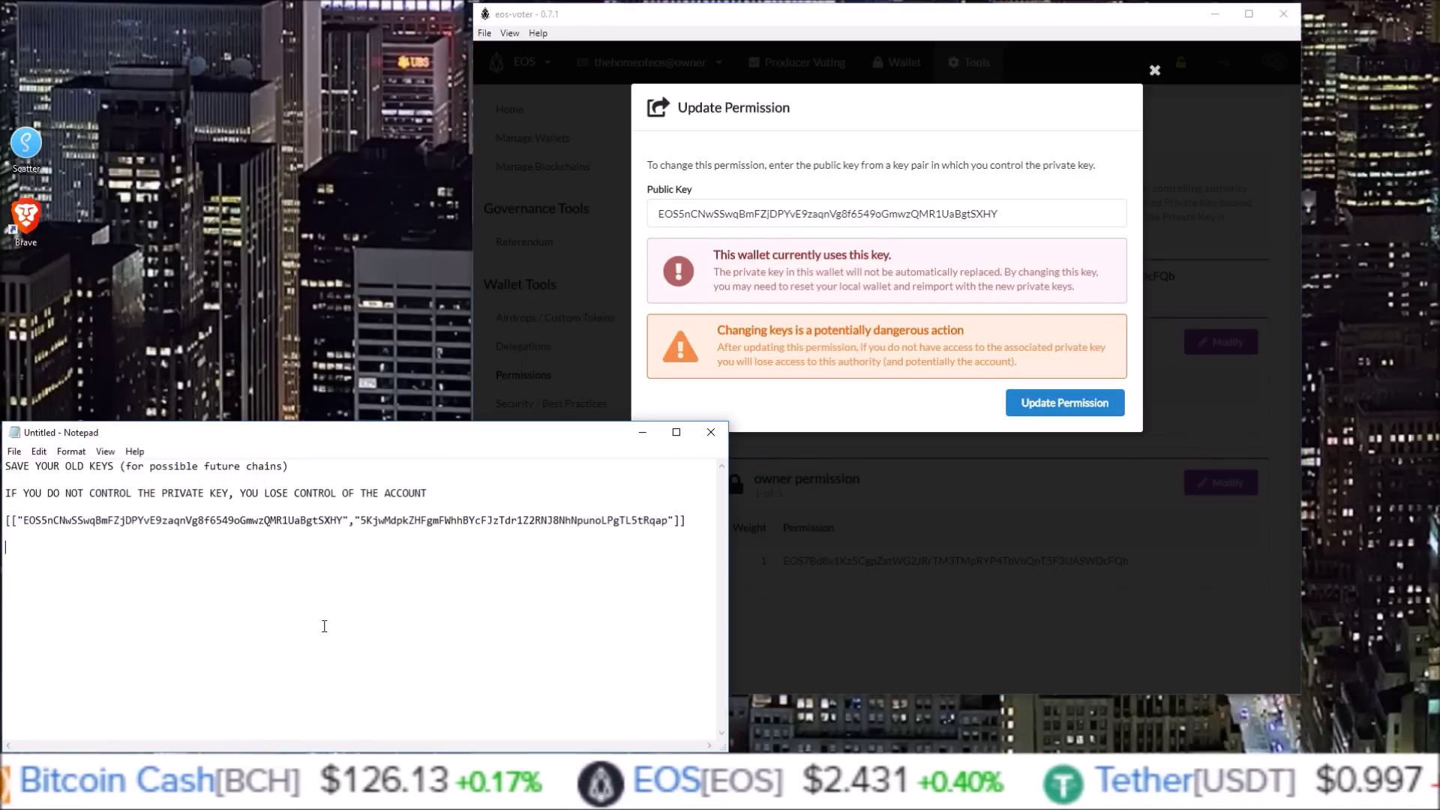
{"action": "left_click", "coordinate": [1153, 73]}
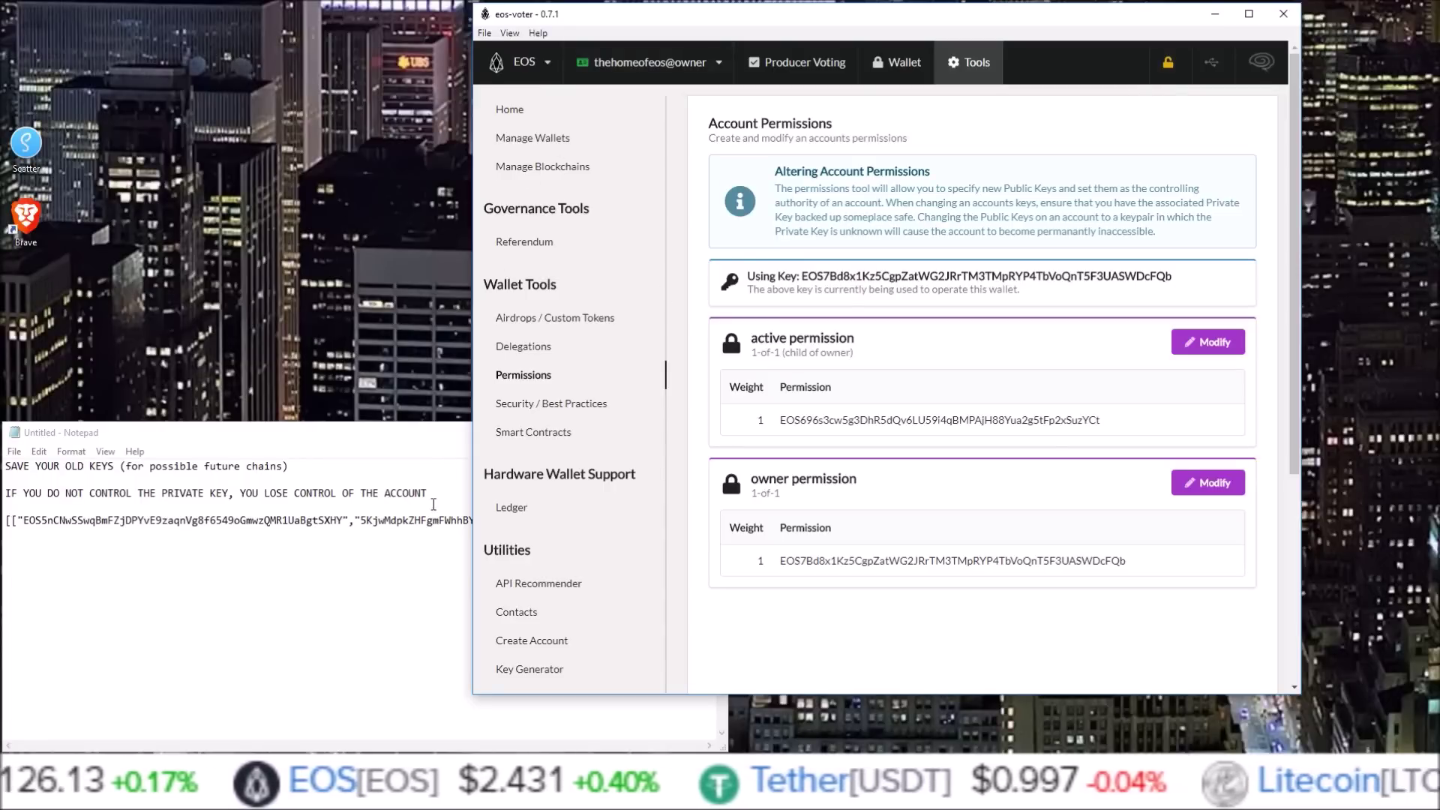
{"action": "left_click", "coordinate": [405, 625]}
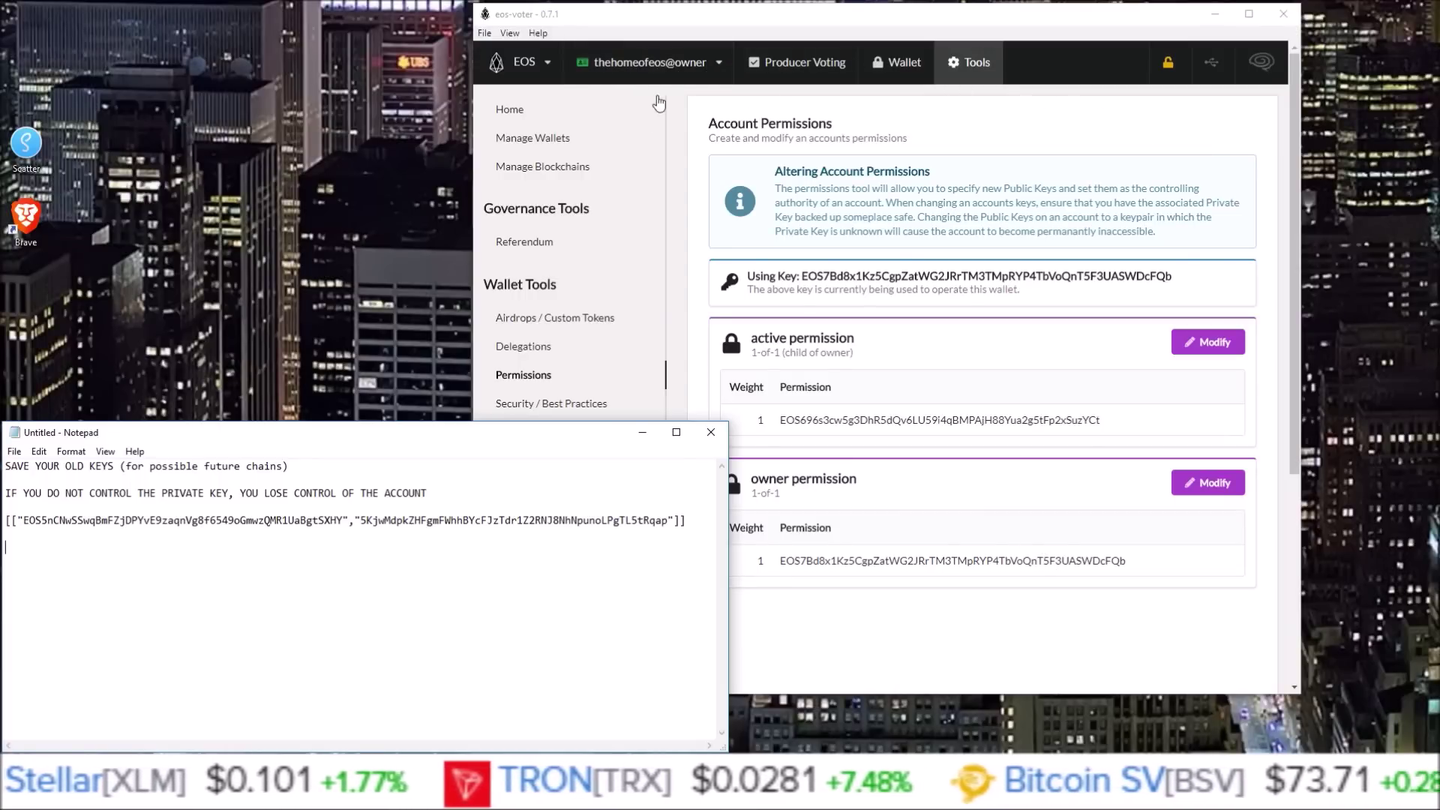
{"action": "left_click", "coordinate": [556, 142]}
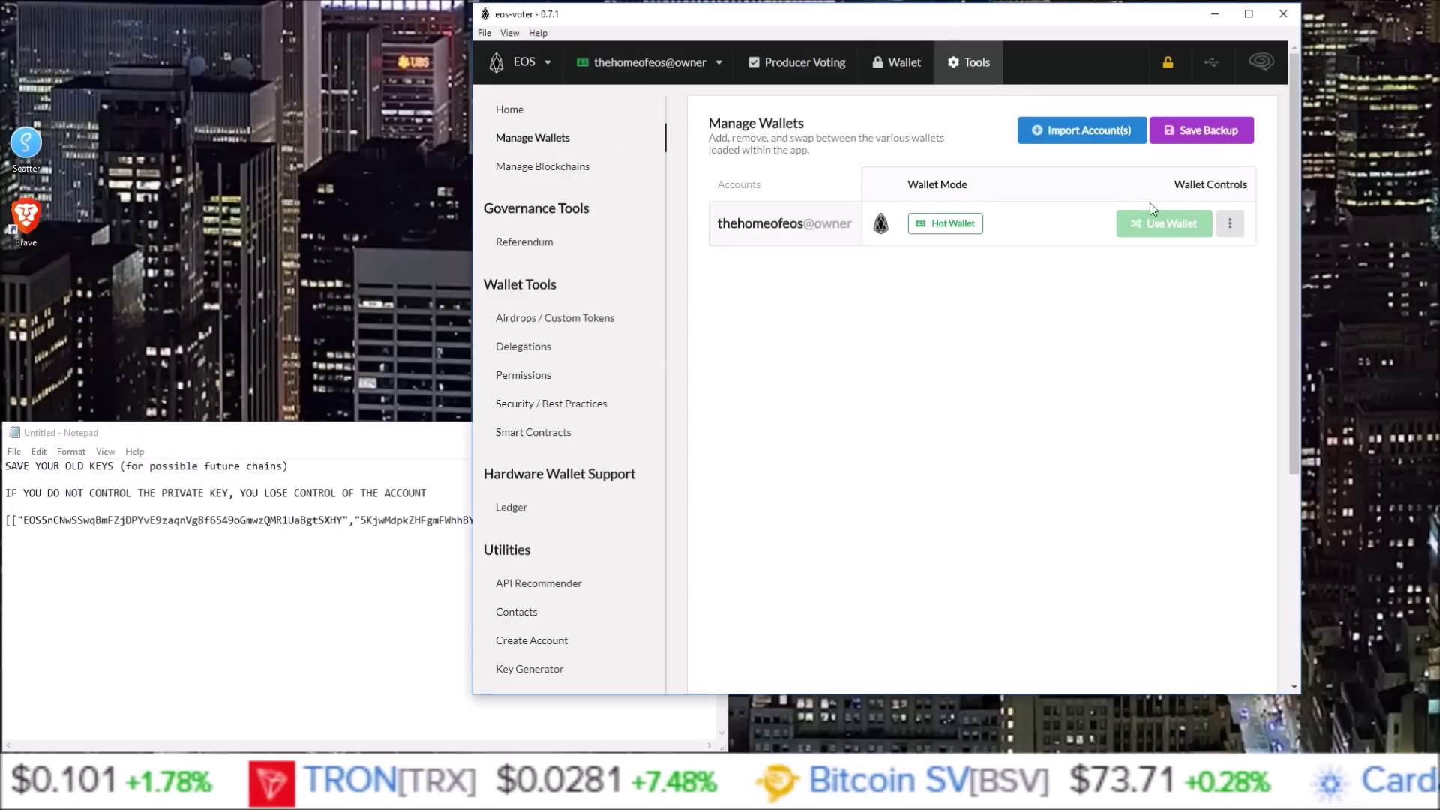
Start an account import, select the saved private key in the note, then cancel
{"action": "left_click", "coordinate": [1096, 135]}
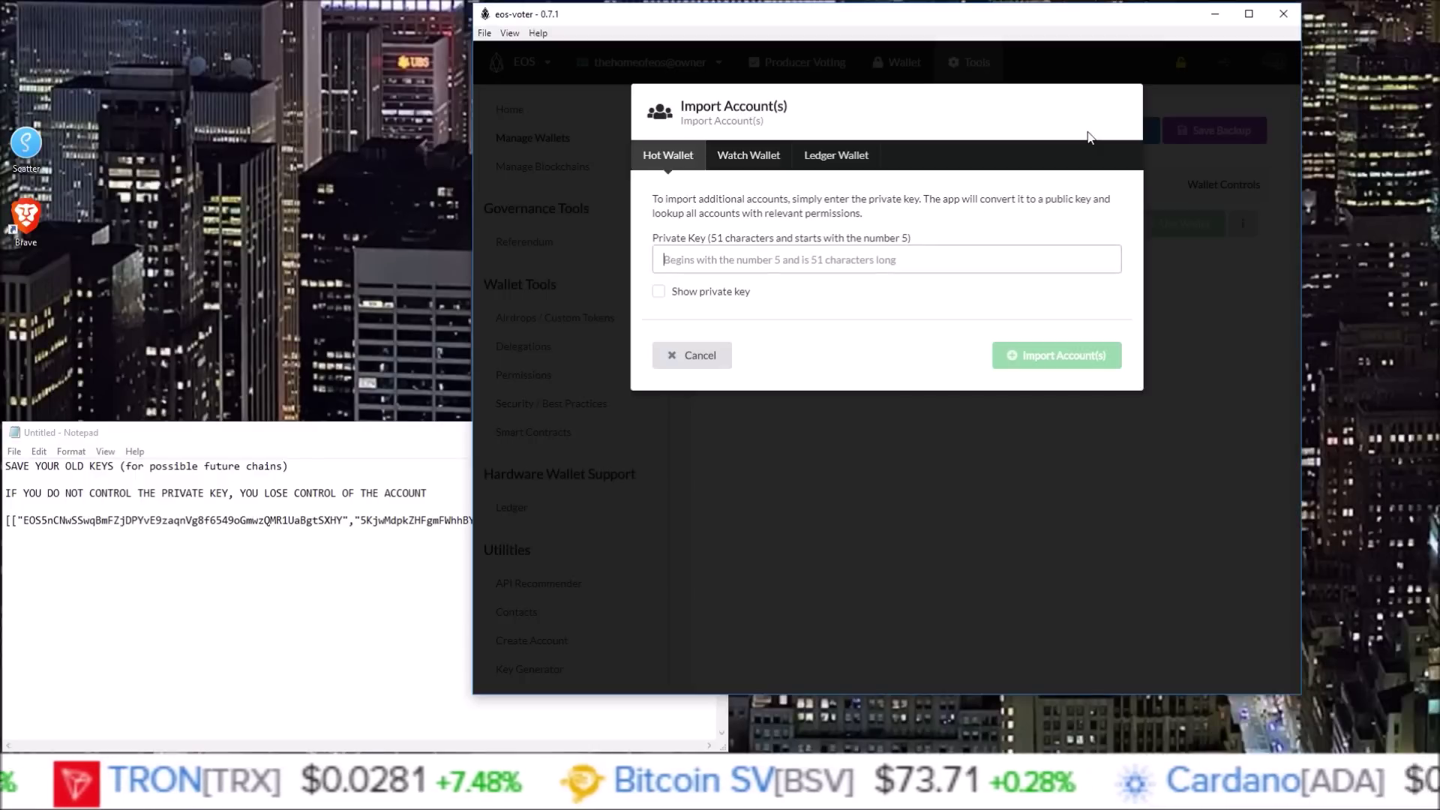
{"action": "left_click", "coordinate": [233, 631]}
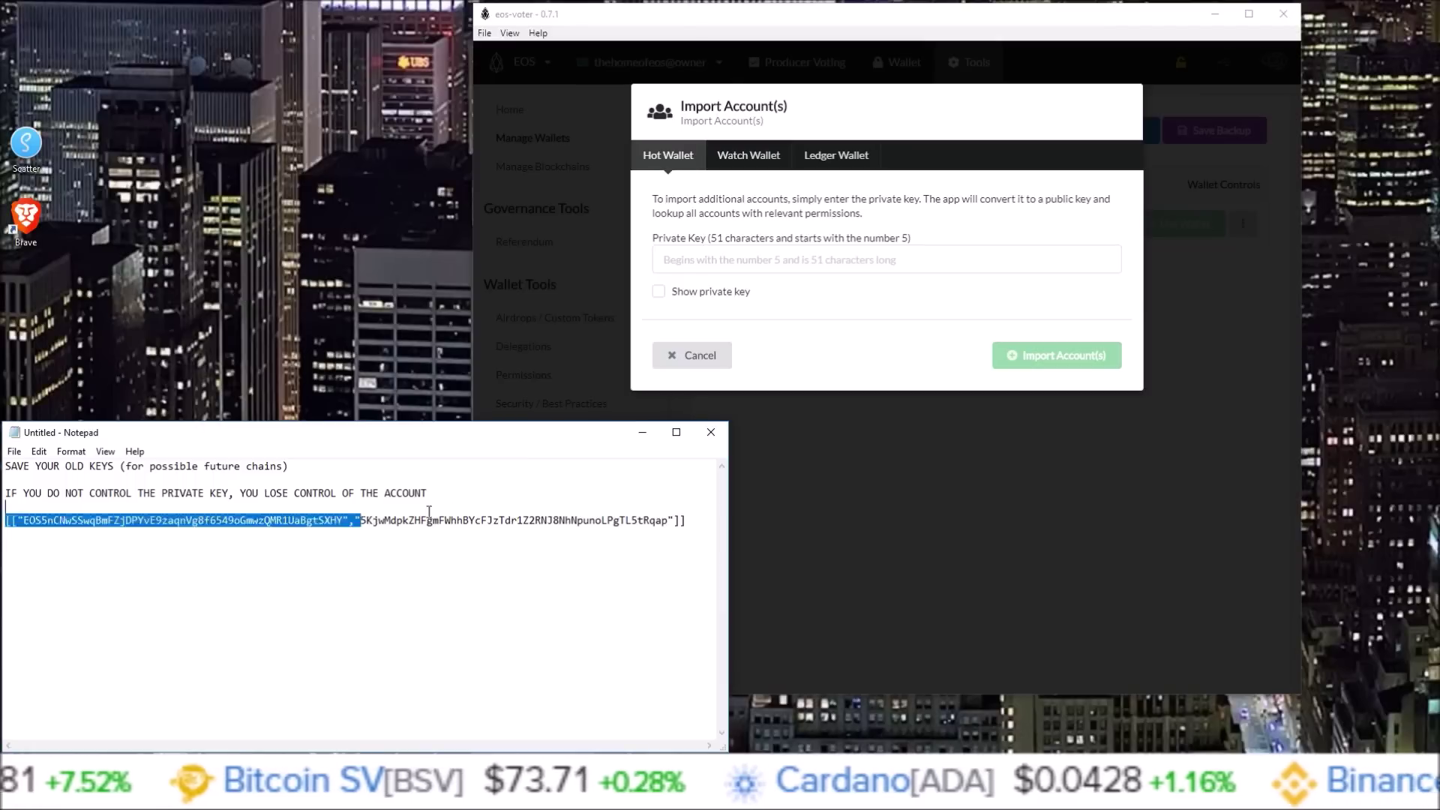
{"action": "left_click_drag", "start_coordinate": [360, 520], "coordinate": [668, 520]}
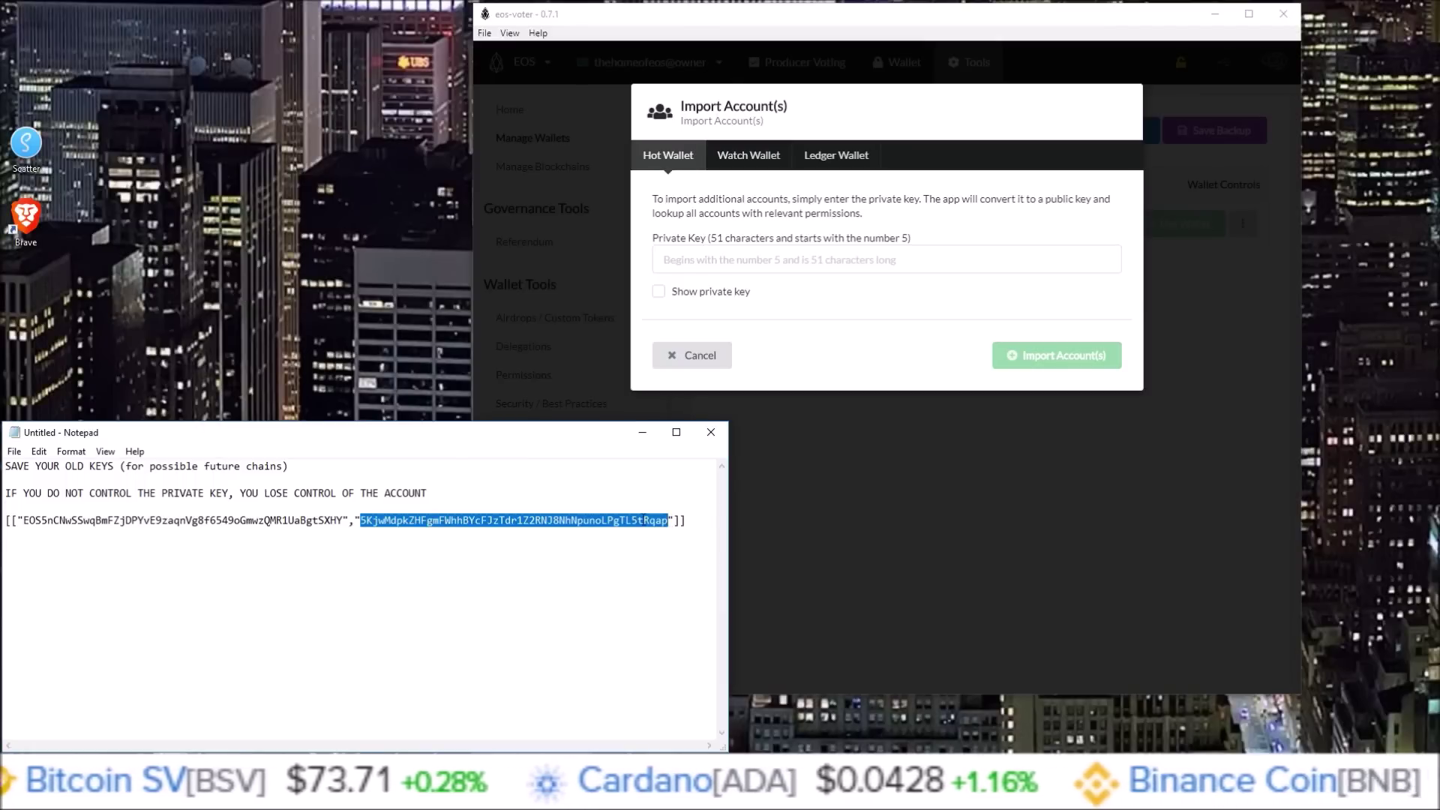
{"action": "left_click", "coordinate": [725, 354]}
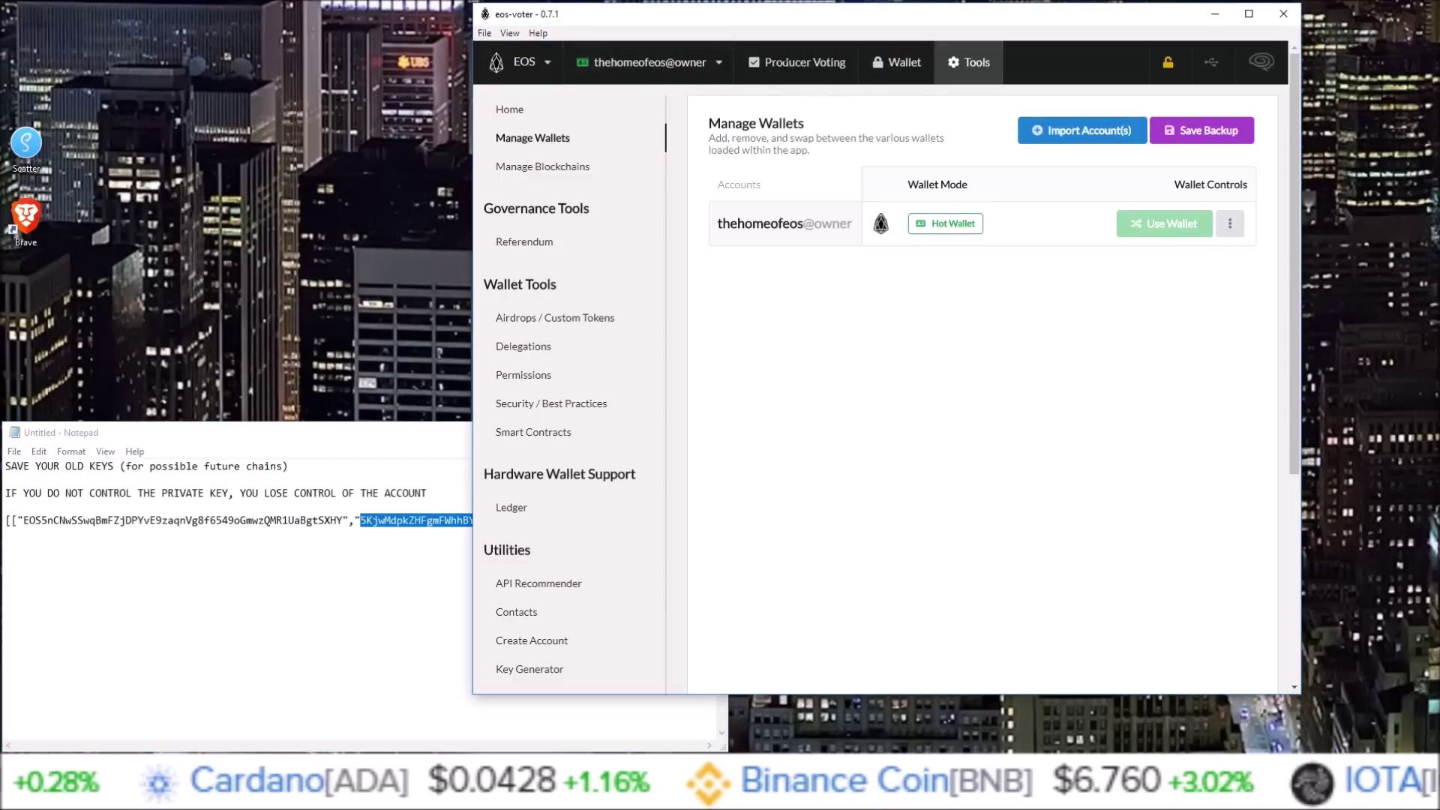
Paste the saved private key into the import form, then cancel and return to Permissions
{"action": "mouse_move", "coordinate": [842, 228]}
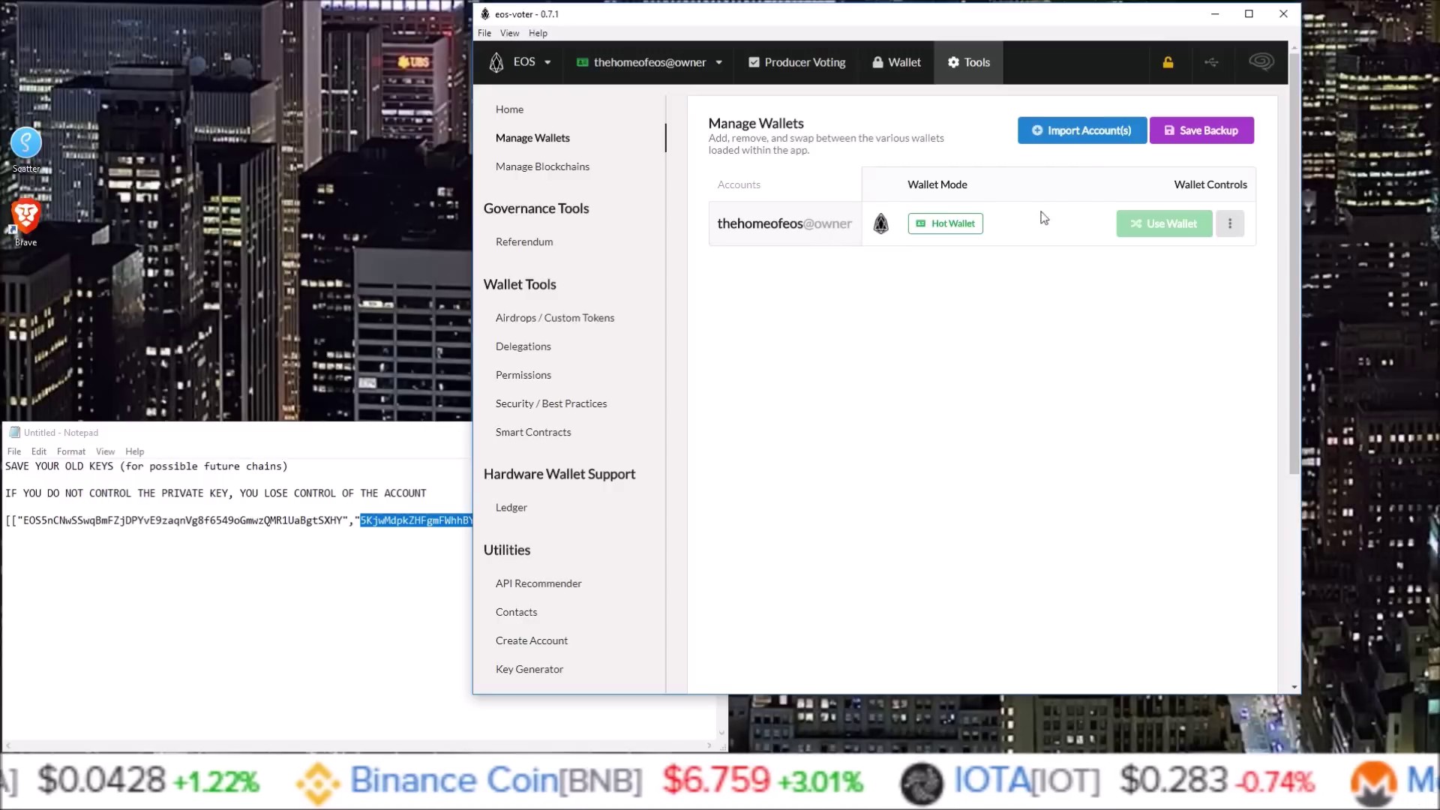
{"action": "left_click", "coordinate": [1080, 130]}
{"action": "left_click", "coordinate": [256, 666]}
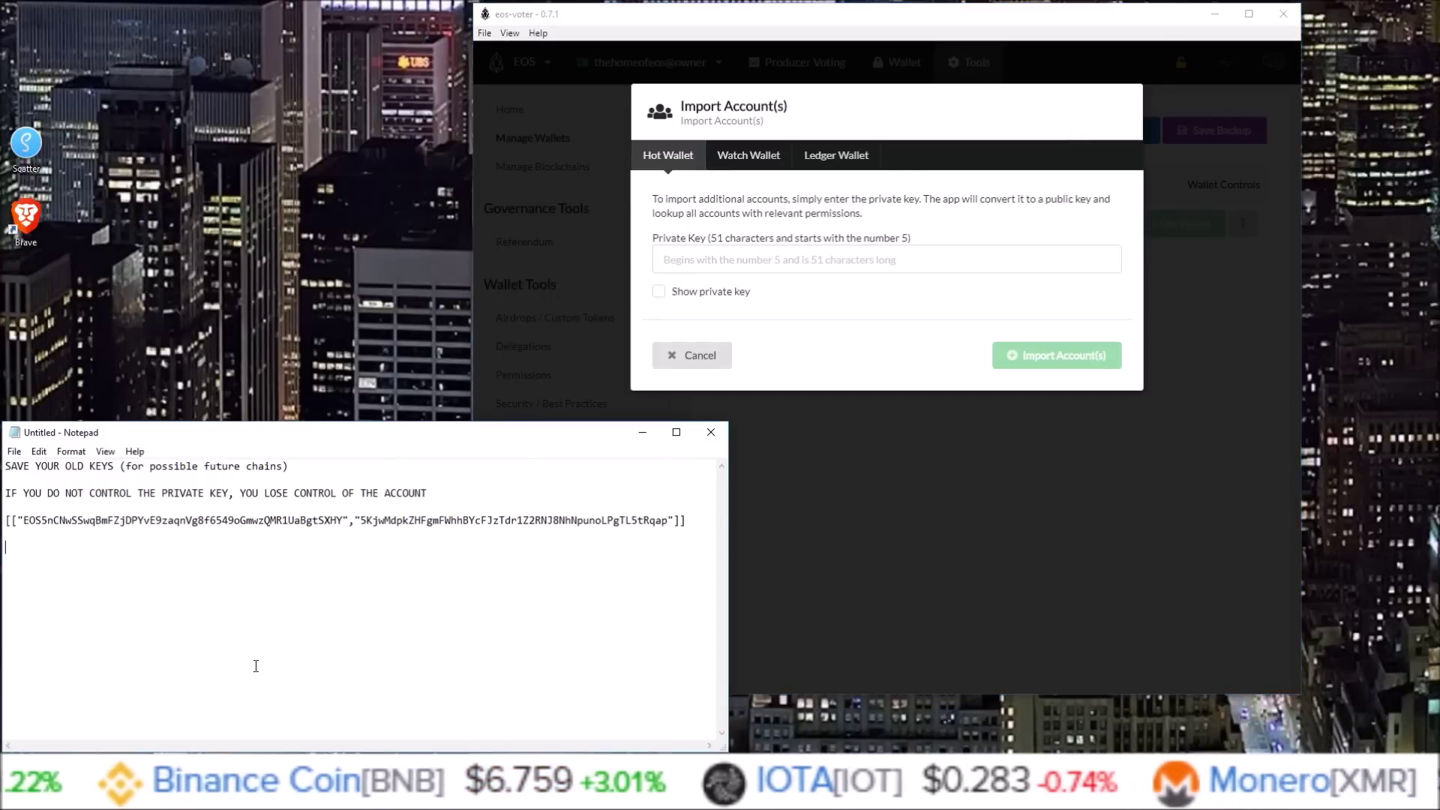
{"action": "left_click_drag", "start_coordinate": [360, 520], "coordinate": [670, 521]}
{"action": "left_click", "coordinate": [719, 260]}
{"action": "right_click", "coordinate": [721, 262]}
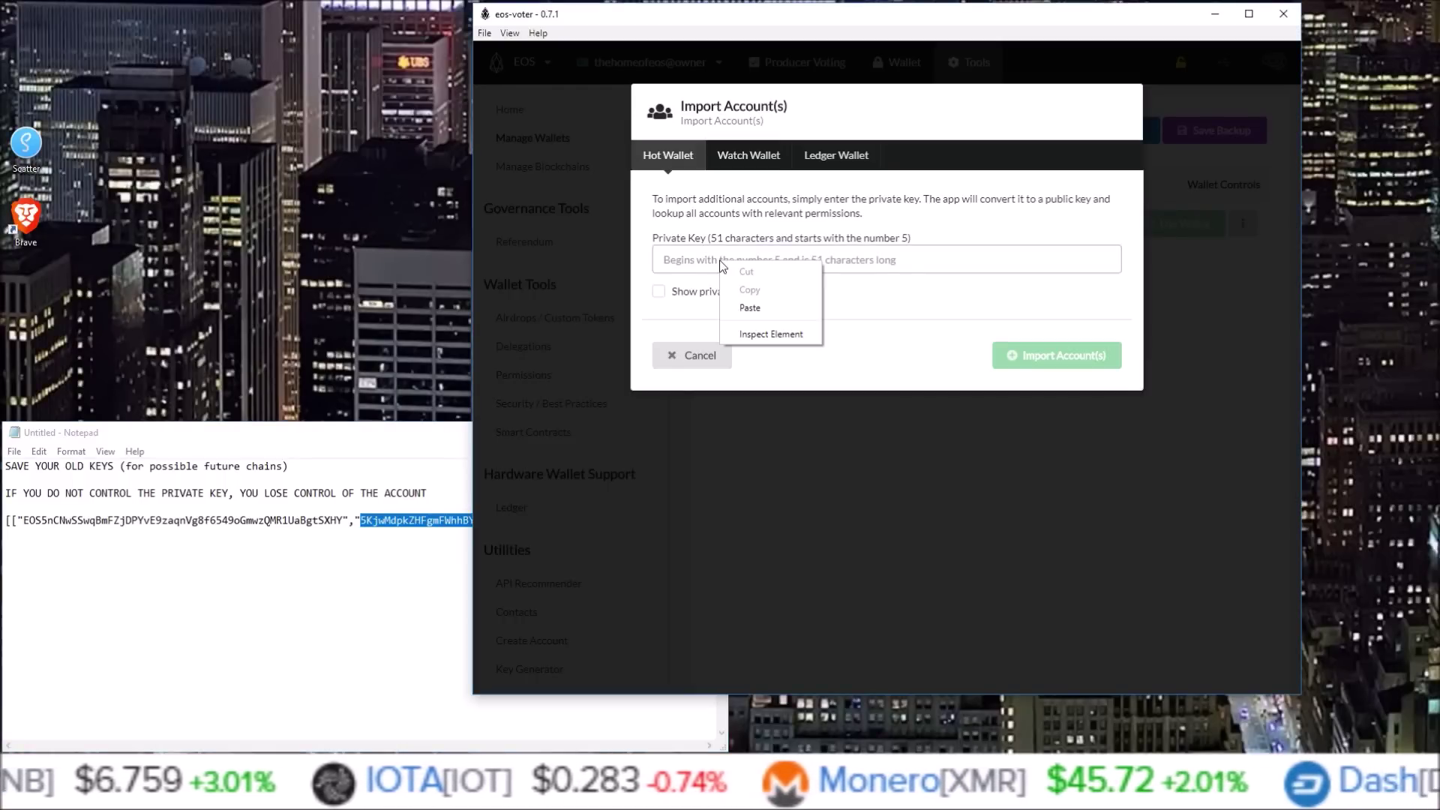
{"action": "left_click", "coordinate": [750, 307]}
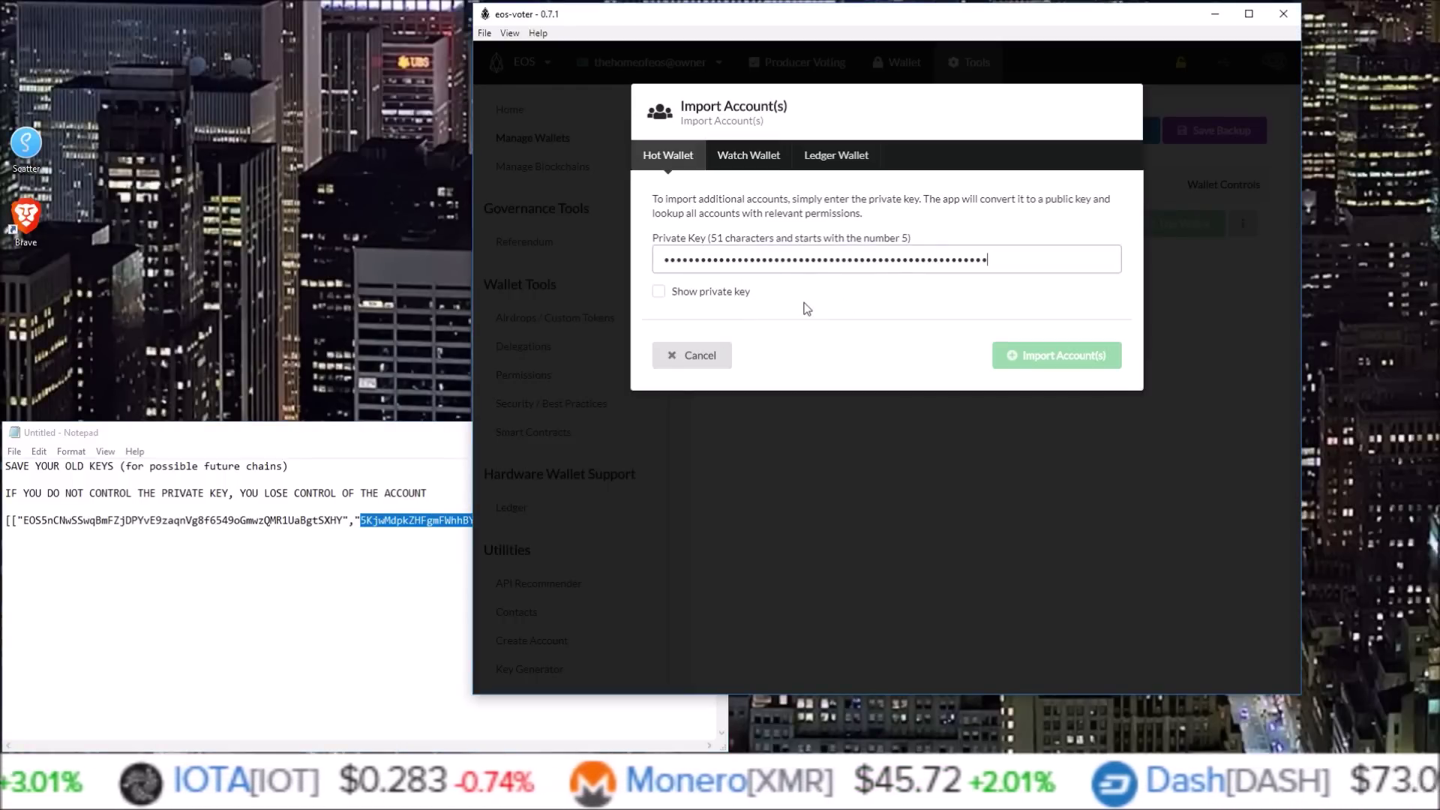
{"action": "left_click", "coordinate": [709, 355]}
{"action": "left_click", "coordinate": [538, 376]}
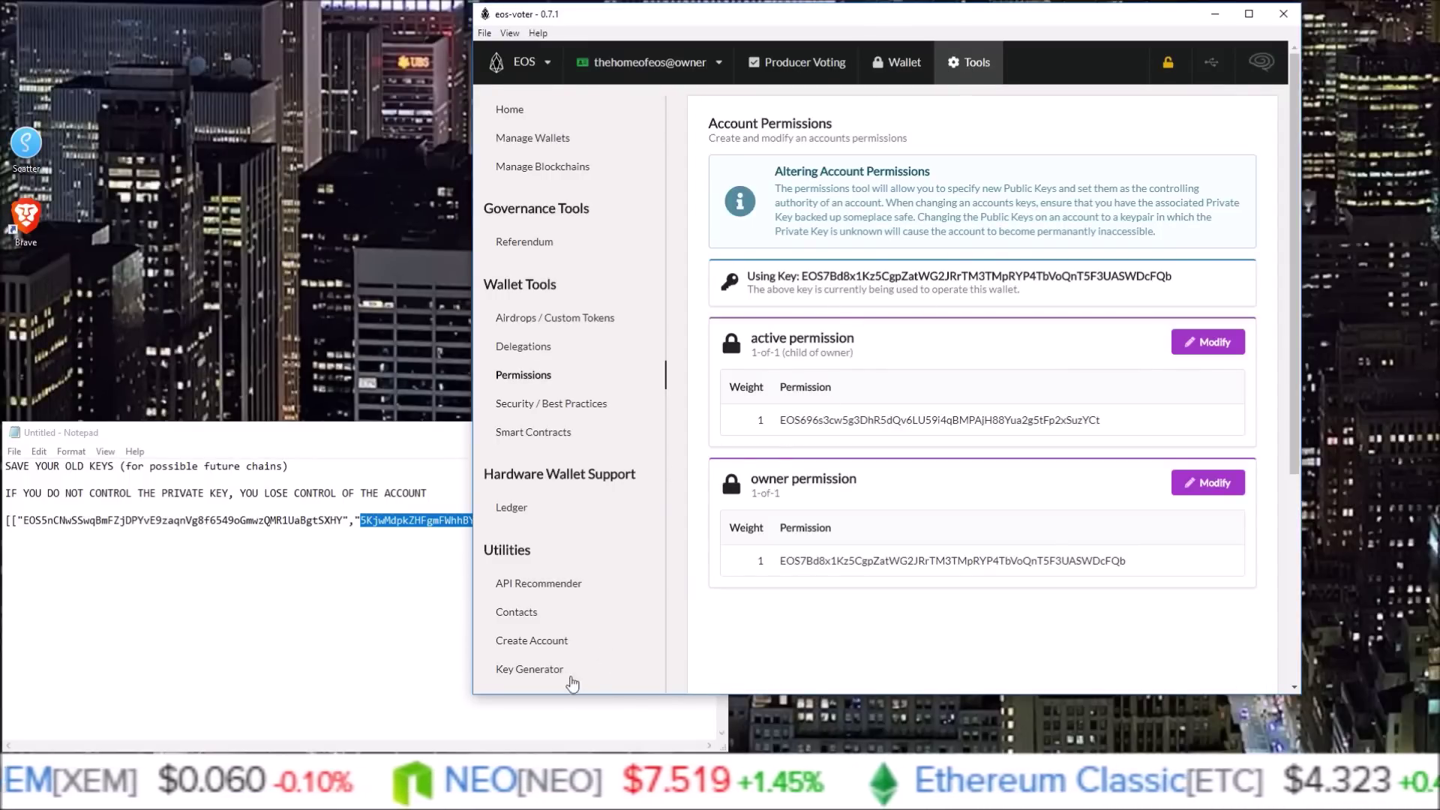
Generate another key pair in the Key Generator, then return to Account Permissions
{"action": "left_click", "coordinate": [521, 670]}
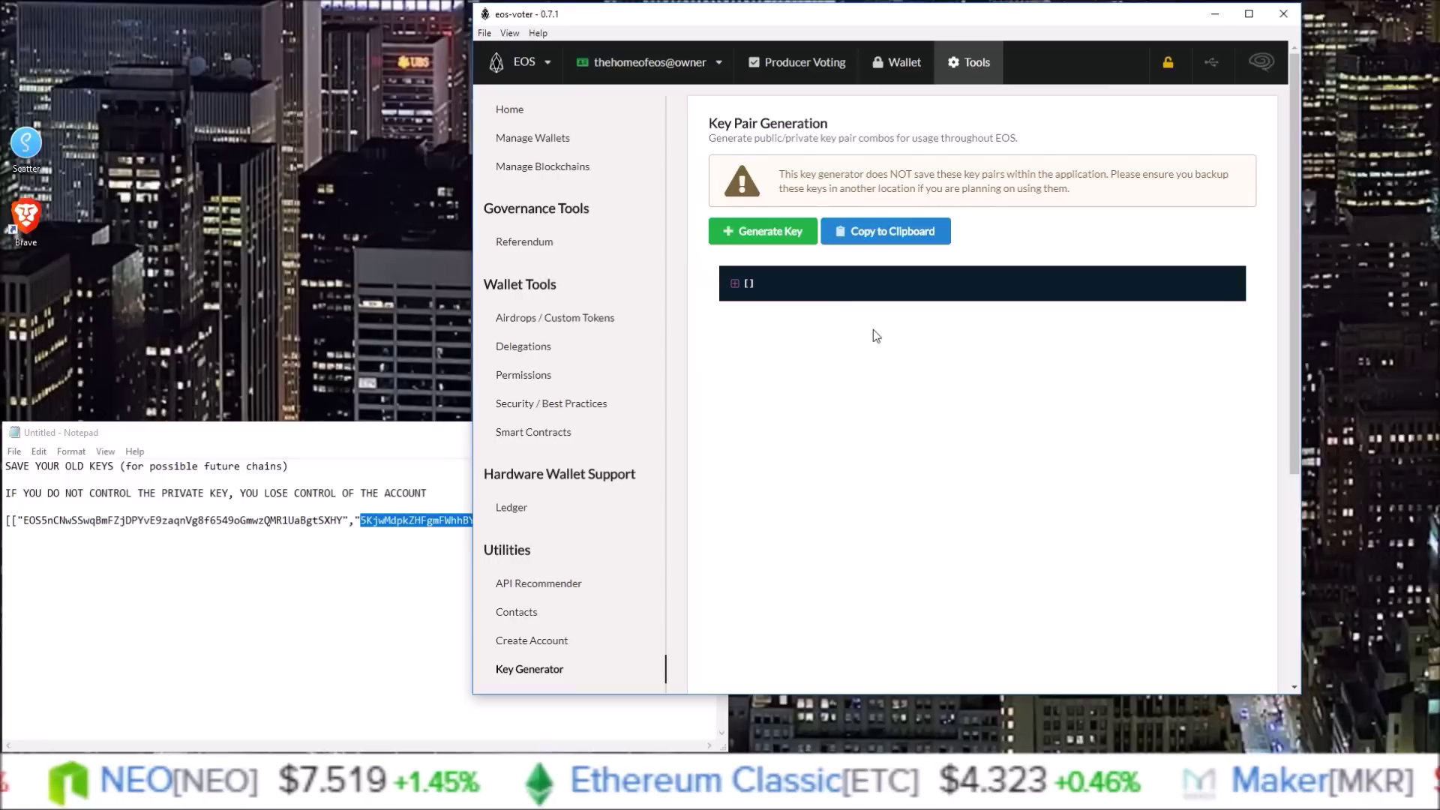
{"action": "left_click", "coordinate": [762, 232]}
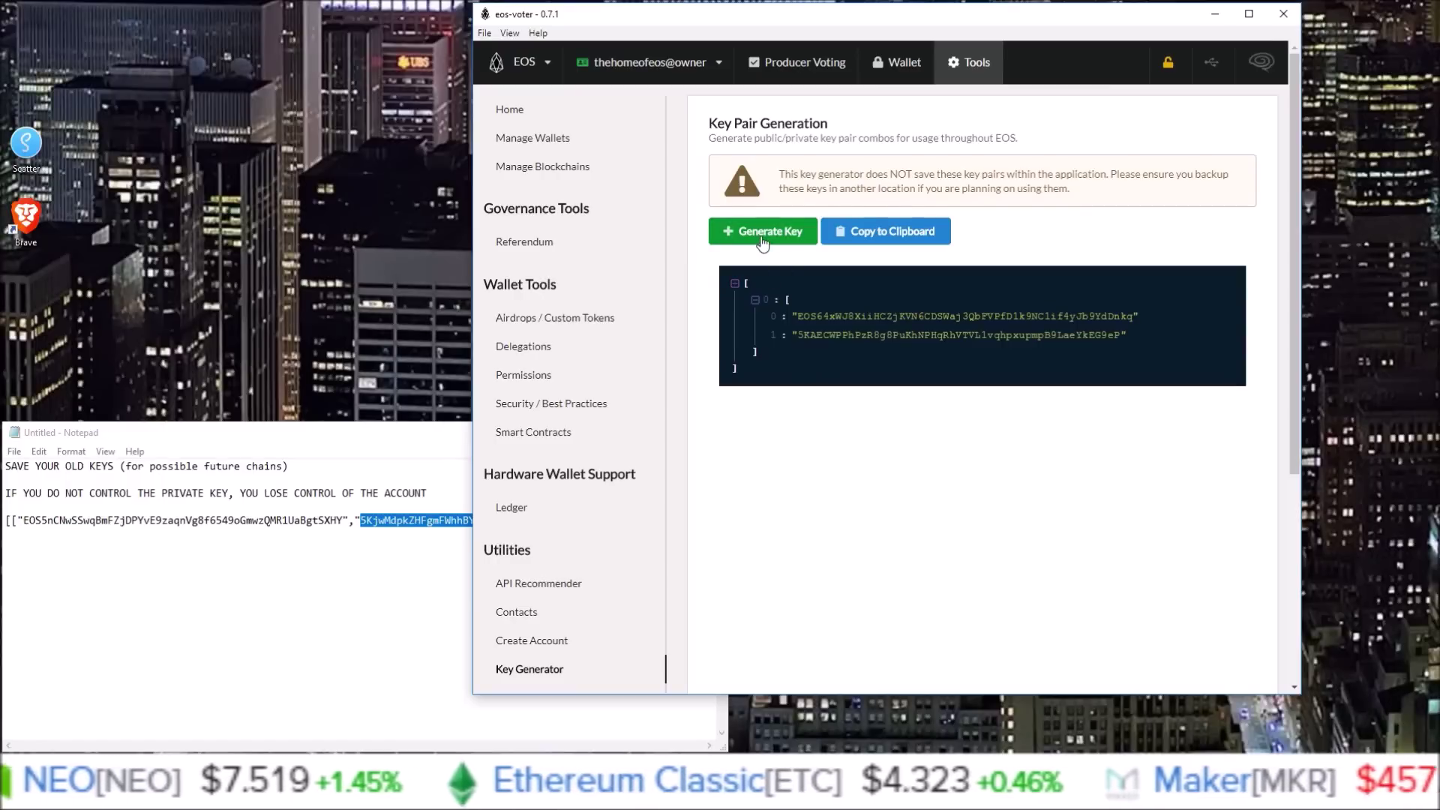
{"action": "left_click", "coordinate": [530, 379]}
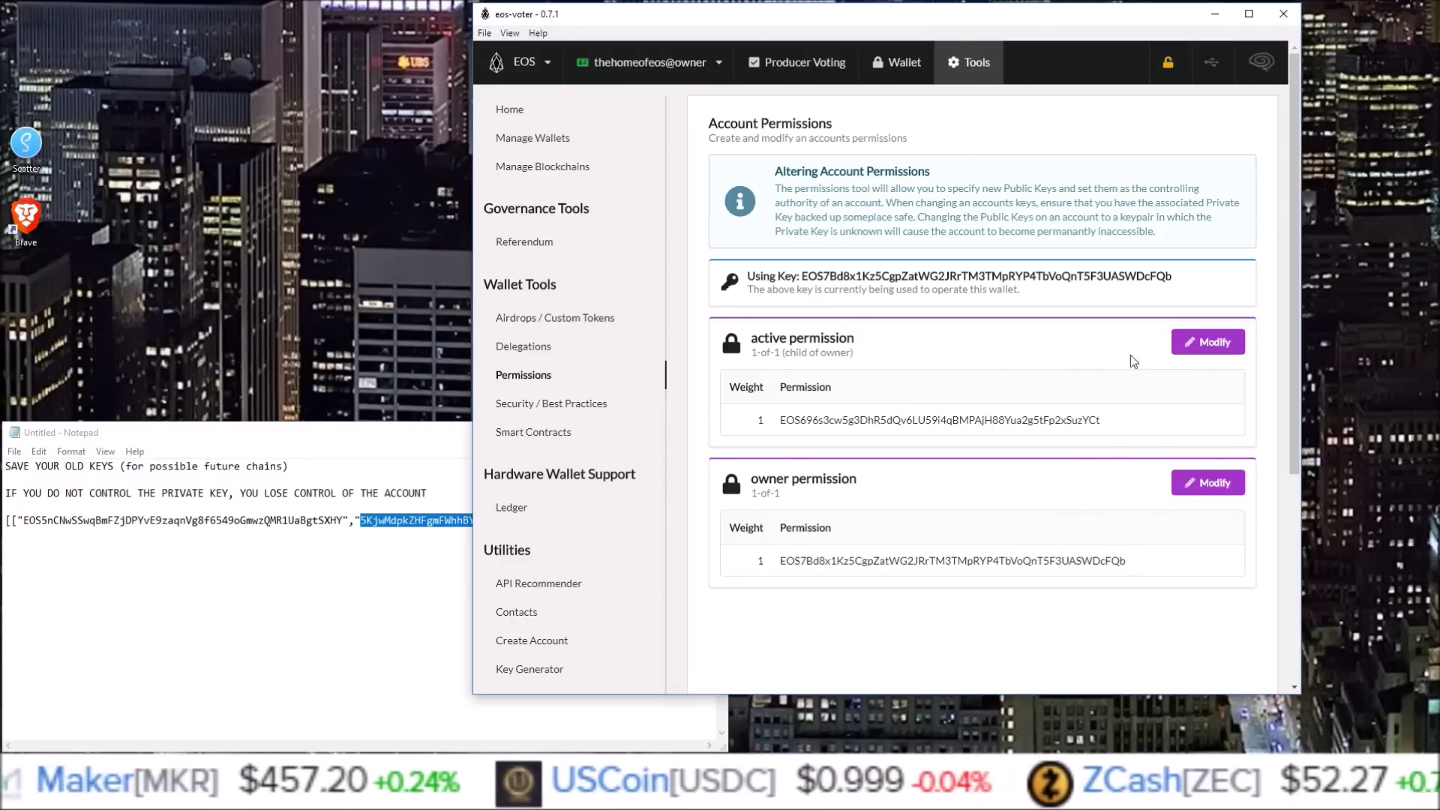
{"action": "left_click", "coordinate": [1192, 347]}
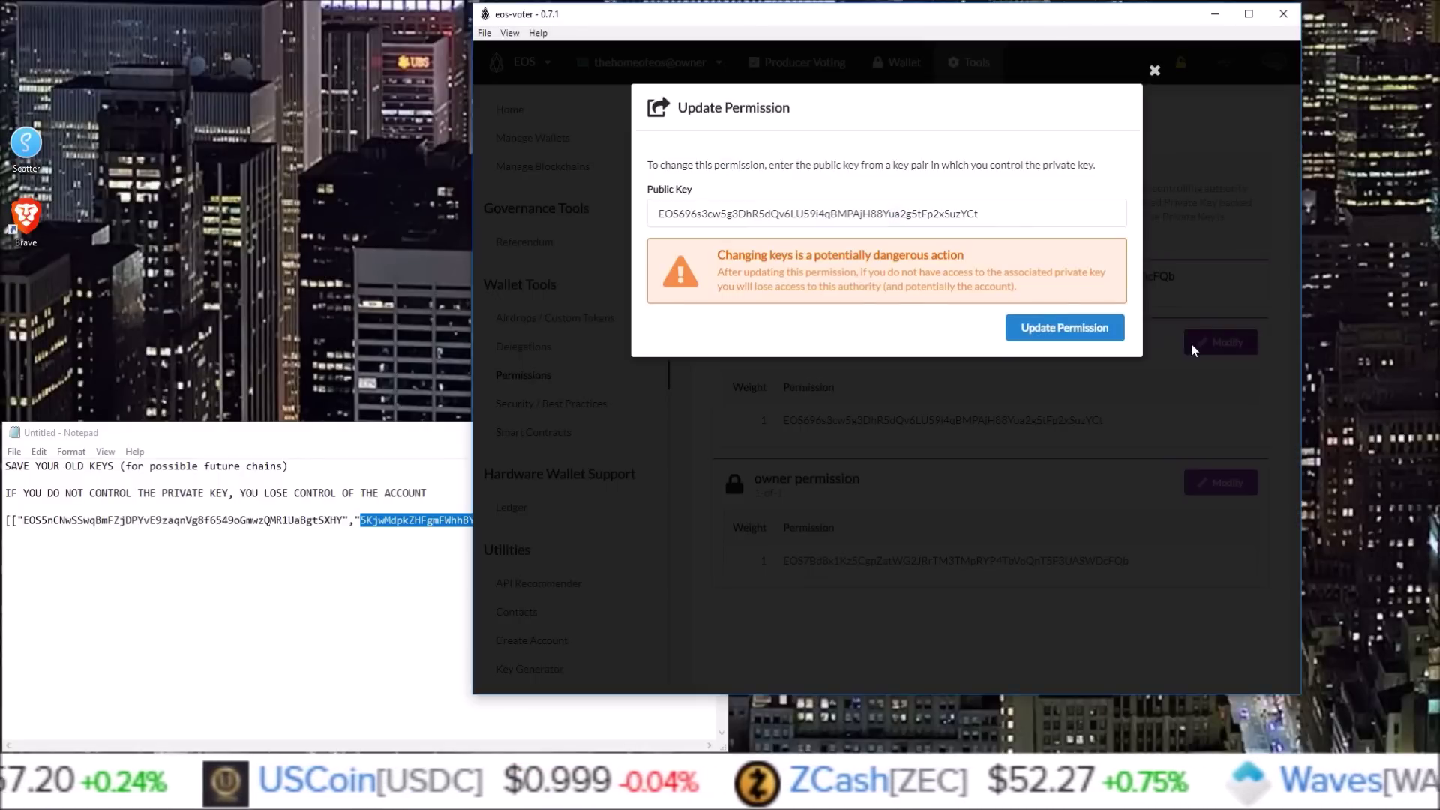
{"action": "double_click", "coordinate": [663, 219]}
{"action": "left_click", "coordinate": [223, 577]}
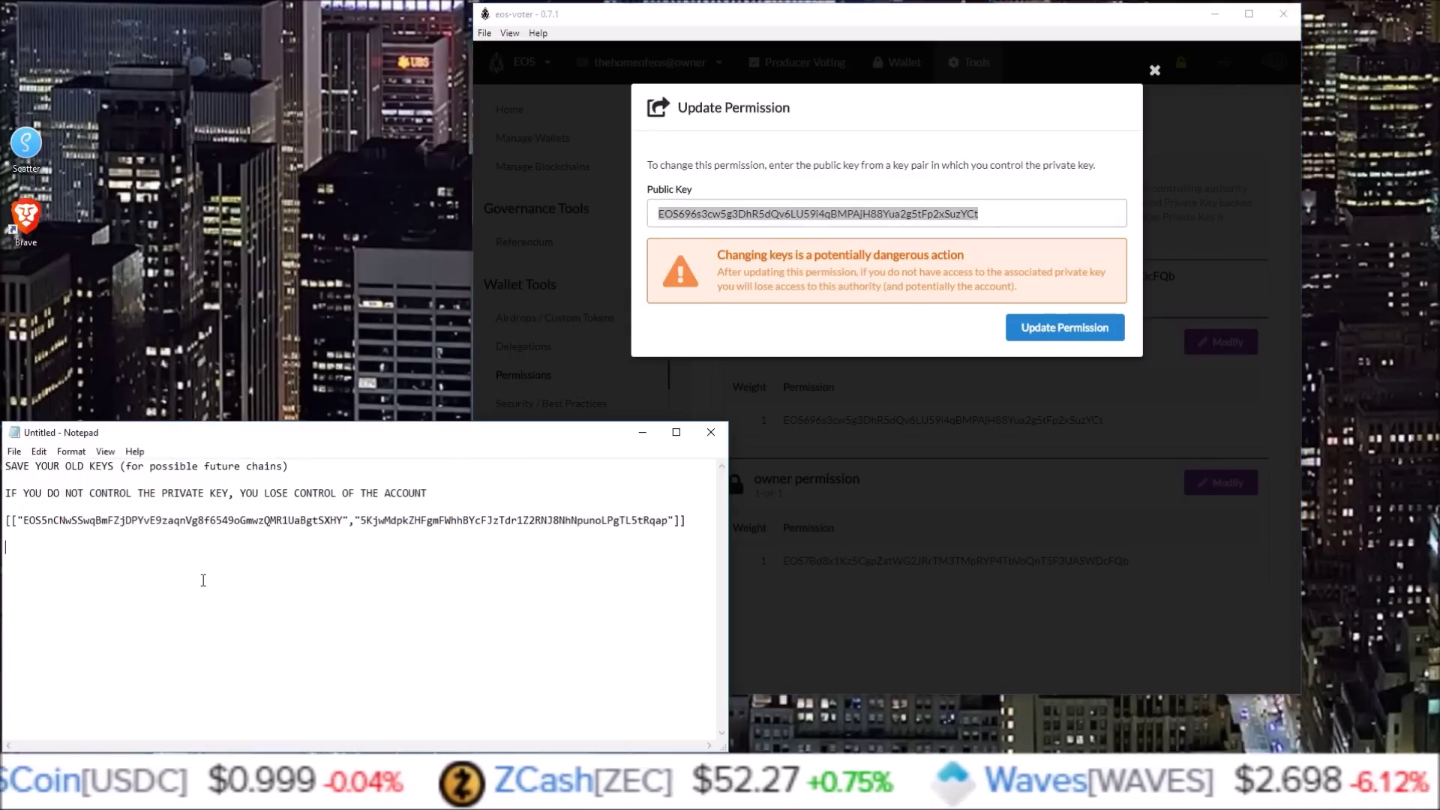
{"action": "left_click", "coordinate": [570, 217]}
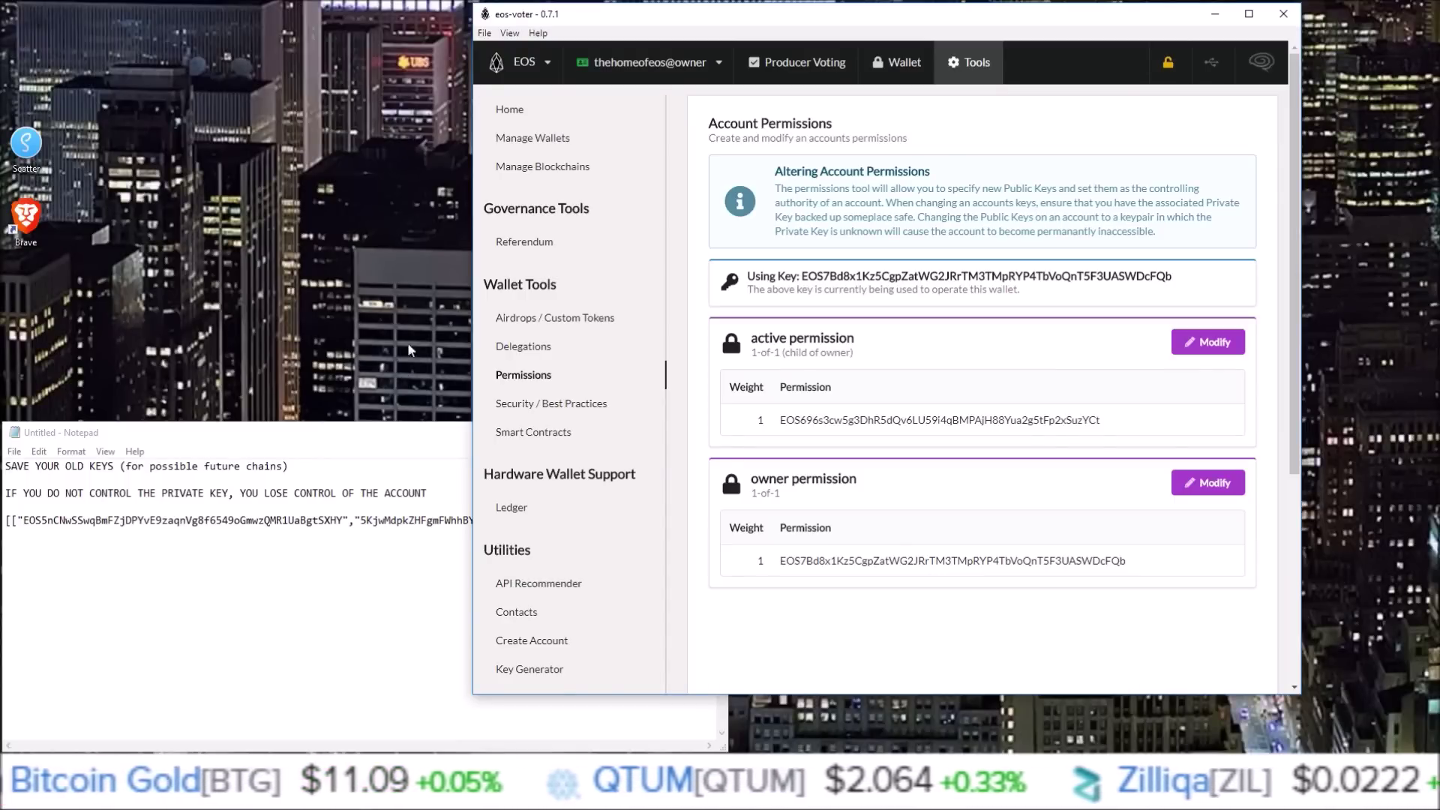
Bring the key note forward, highlight both warning lines, then deselect them
{"action": "left_click", "coordinate": [363, 433]}
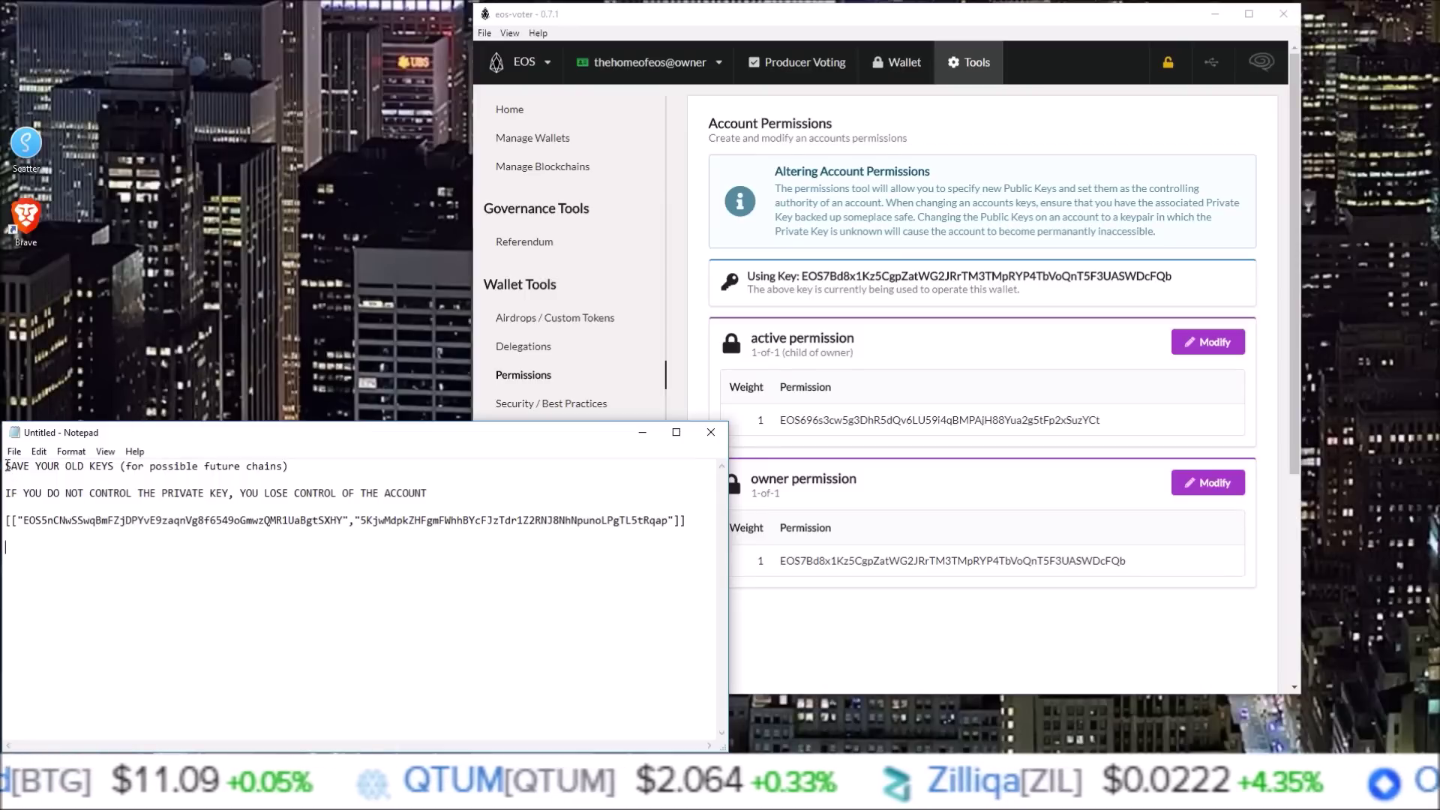
{"action": "left_click_drag", "start_coordinate": [6, 466], "coordinate": [301, 462]}
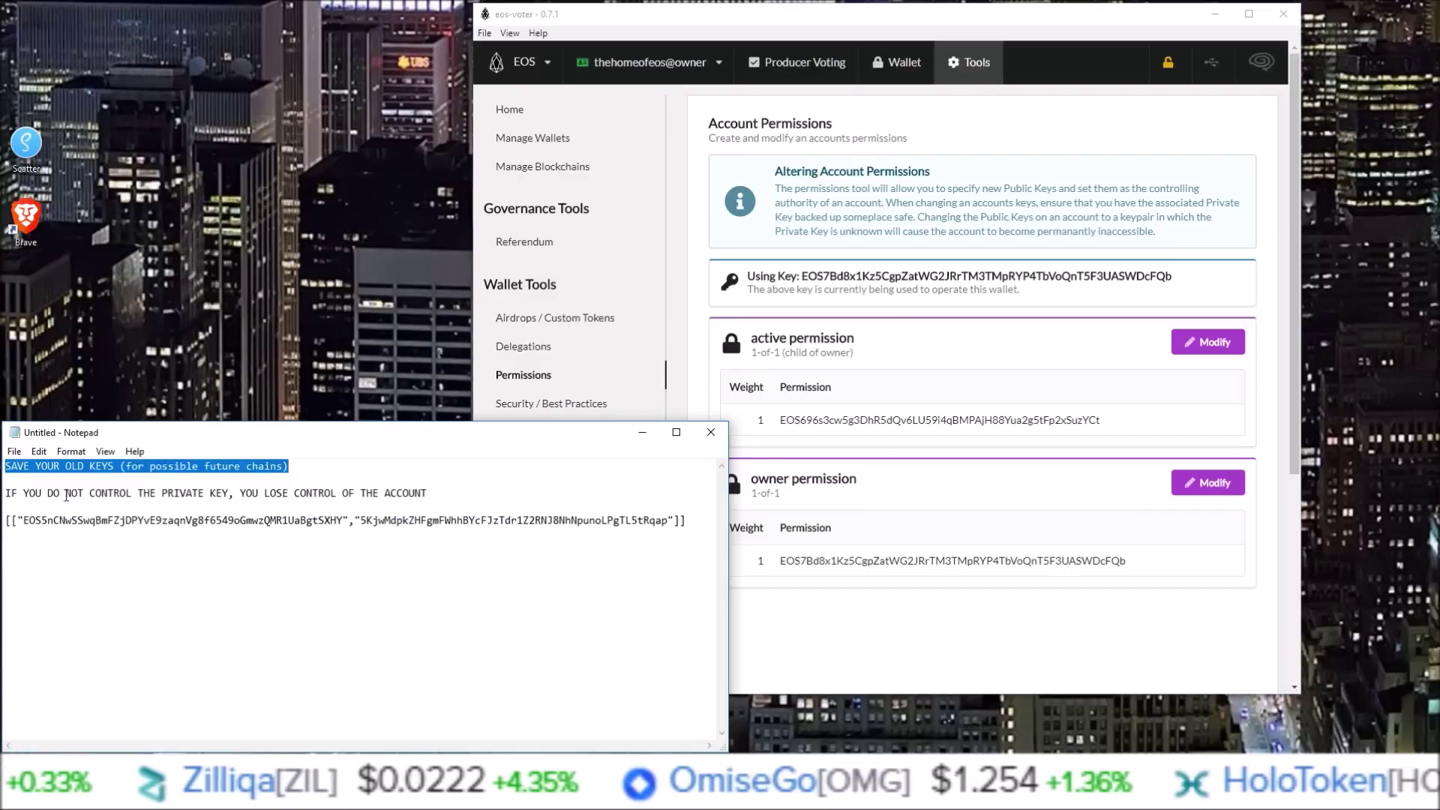
{"action": "left_click_drag", "start_coordinate": [6, 494], "coordinate": [443, 489]}
{"action": "left_click", "coordinate": [443, 489]}
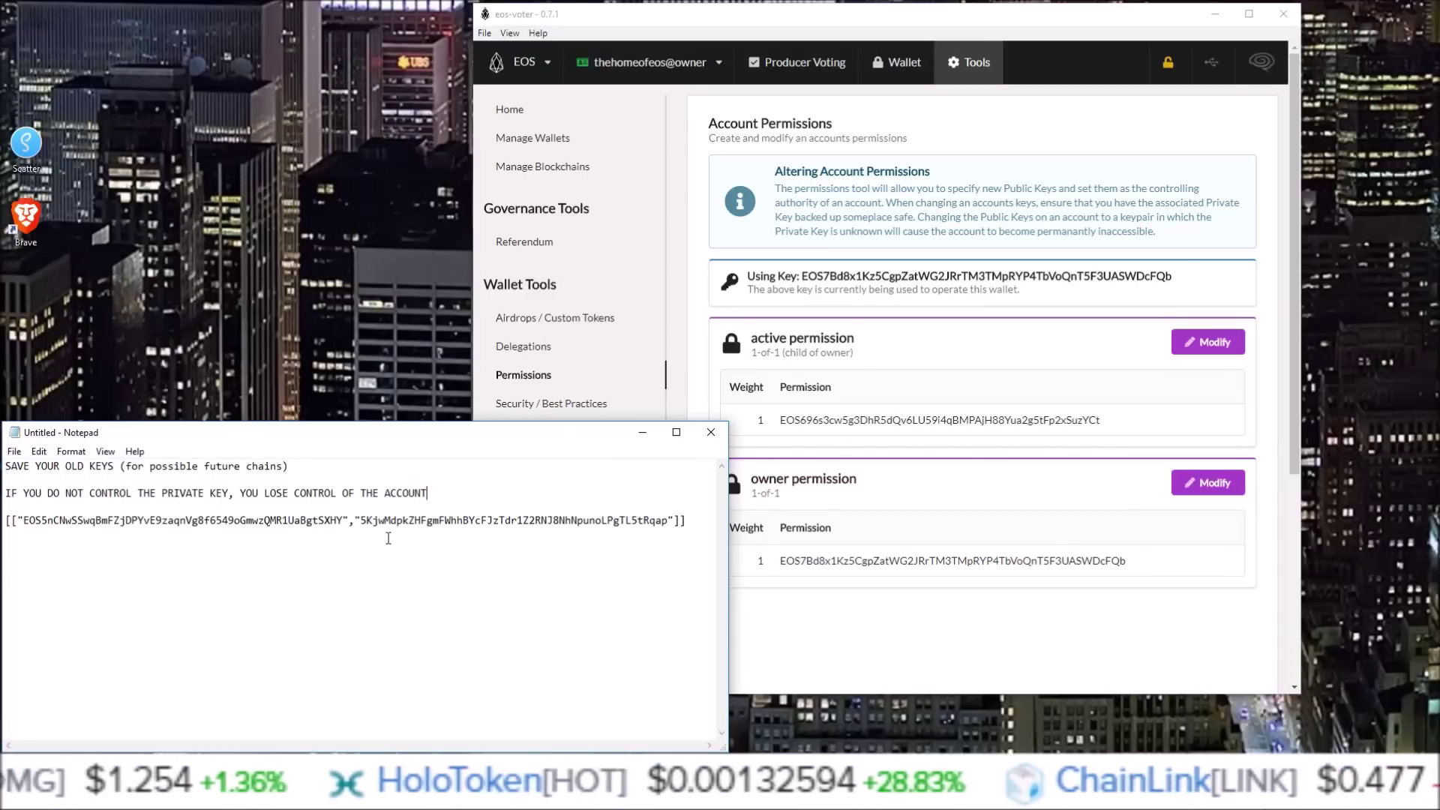